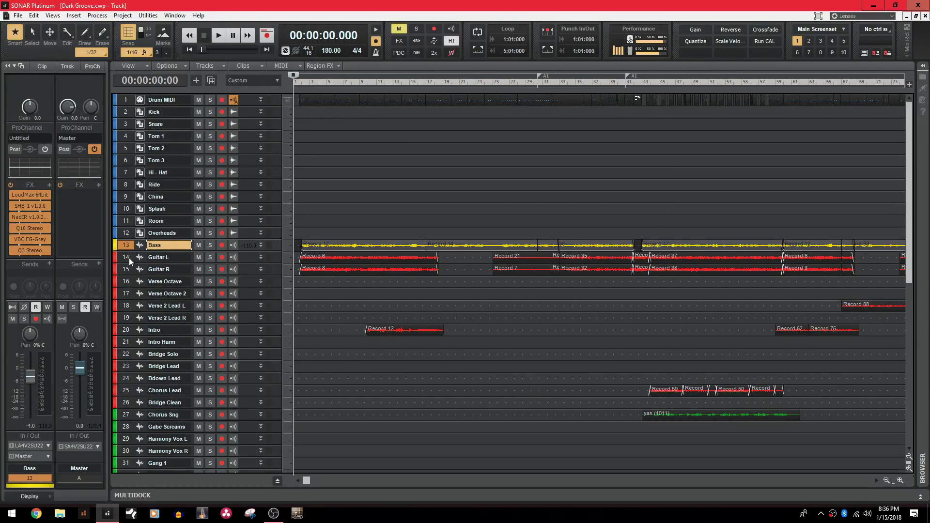
Select the vocal tracks from Bridge 1 through Low Scream 2 and check the Bridge 1 inserts.
drag(128, 257, 123, 366)
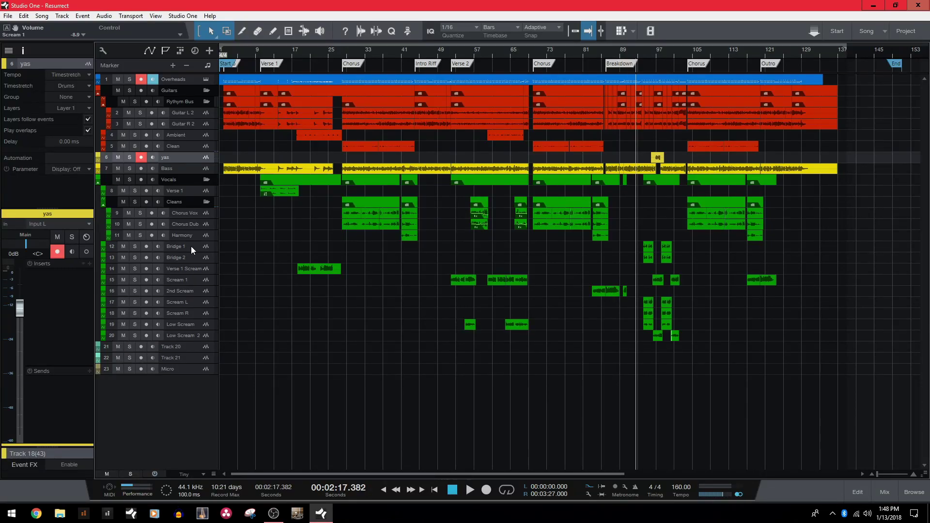
click(191, 246)
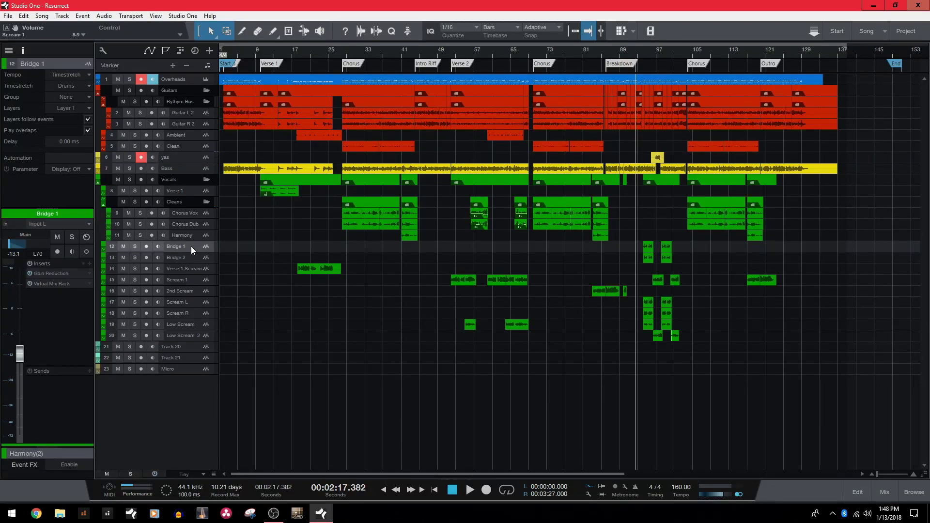
shift+click(183, 337)
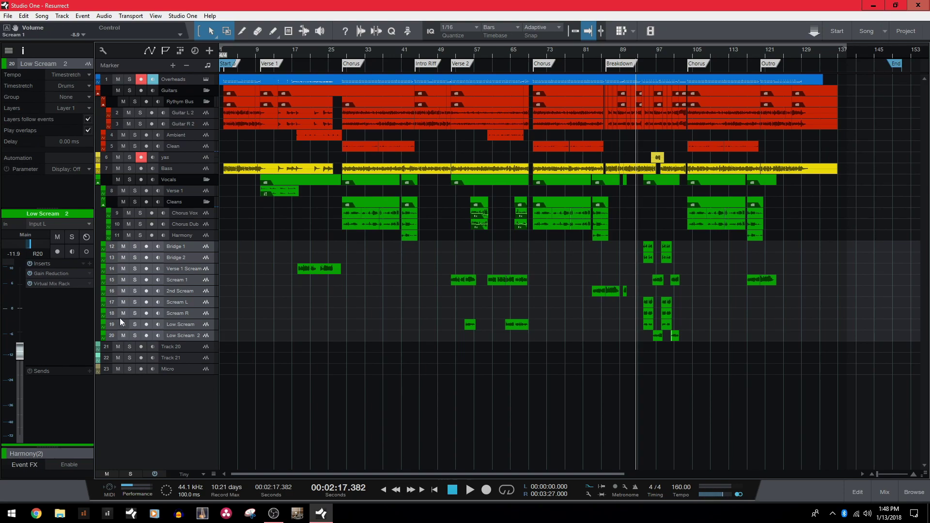
click(112, 249)
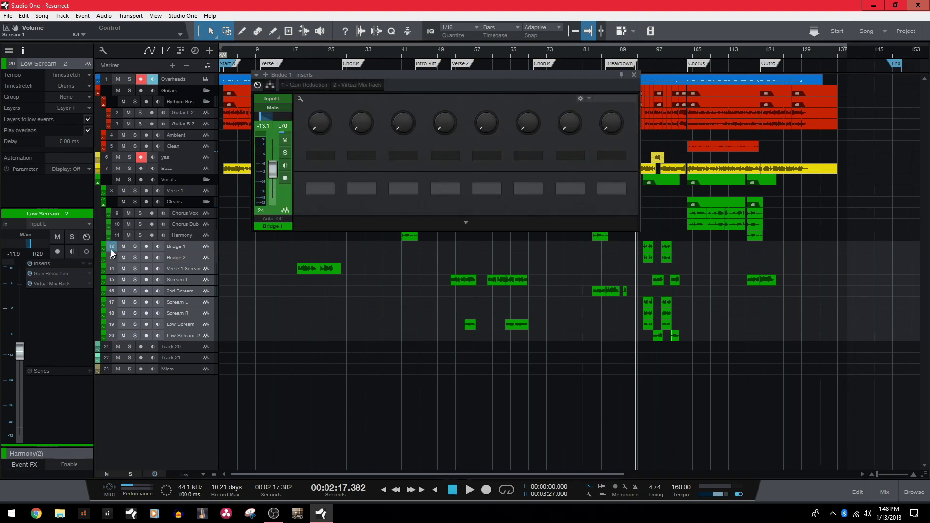
click(633, 75)
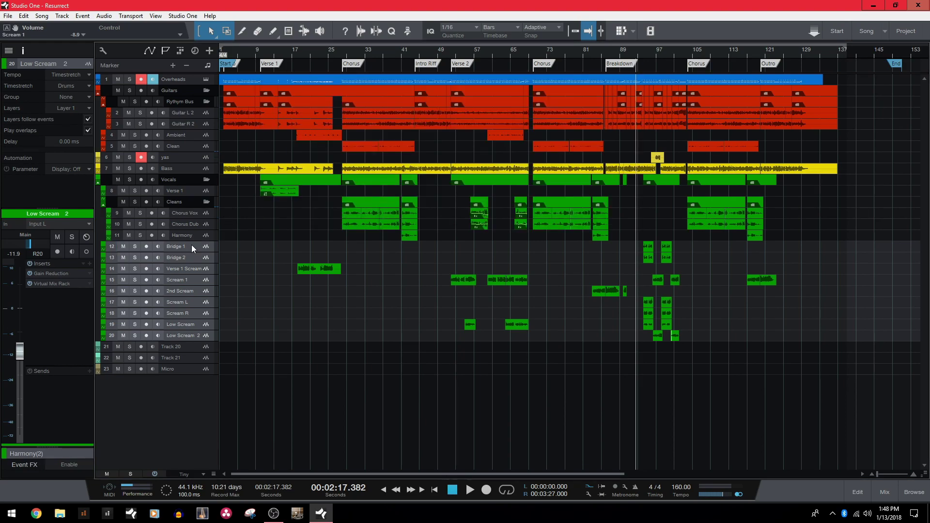
Select Scream L and Bridge 1, then mute tracks 12 through 18 together.
click(183, 302)
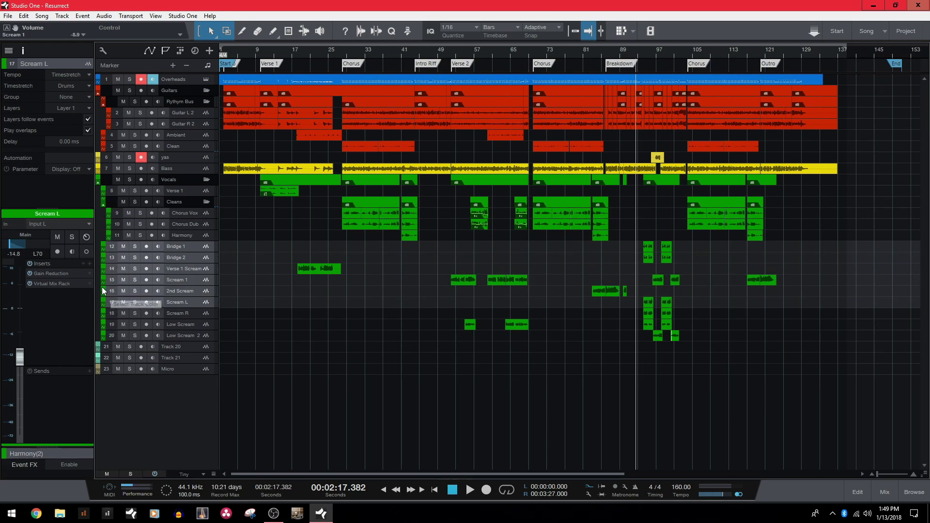
click(111, 246)
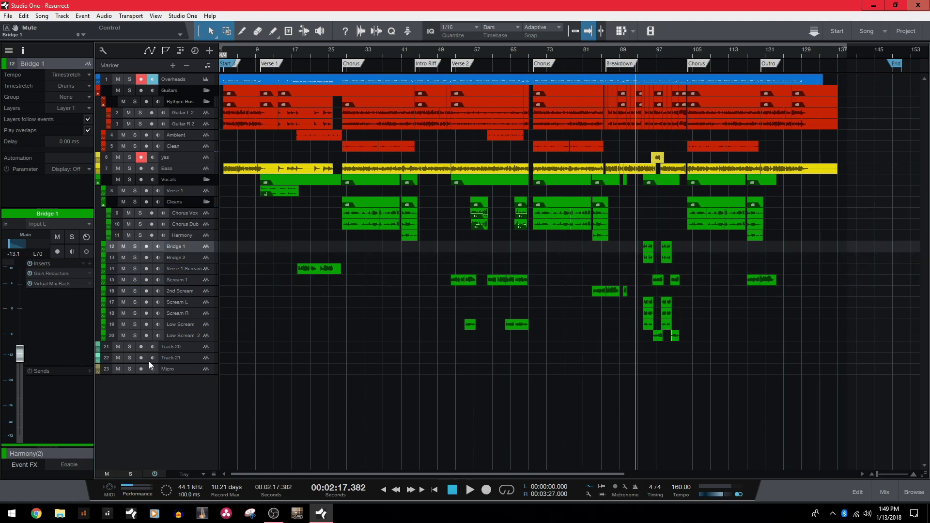
drag(124, 248, 123, 312)
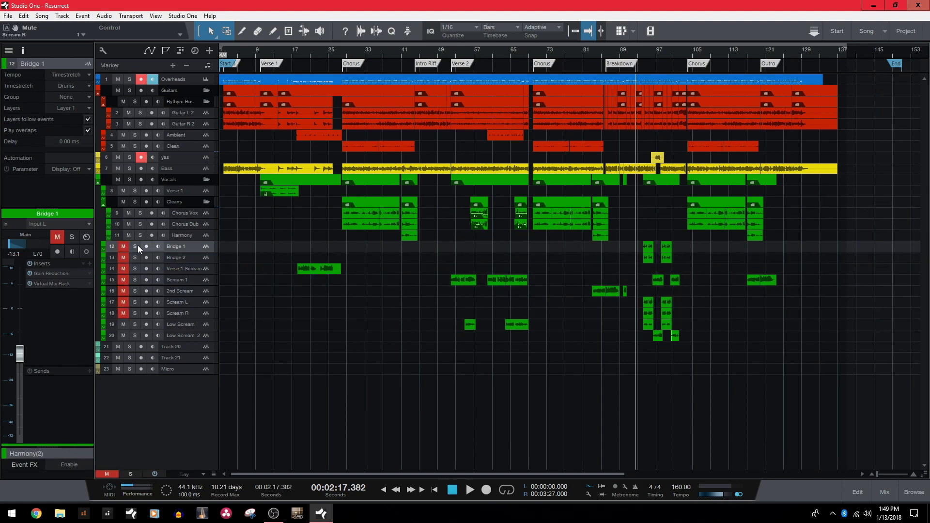
drag(145, 257, 145, 315)
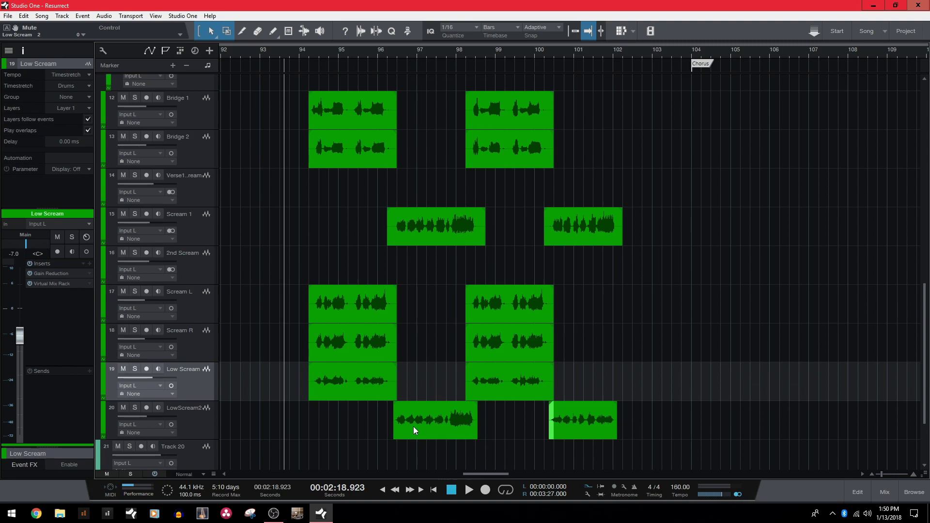
Select both Low Scream, Scream R, Scream L and Scream 1 events plus the second Bridge 2 event.
click(361, 395)
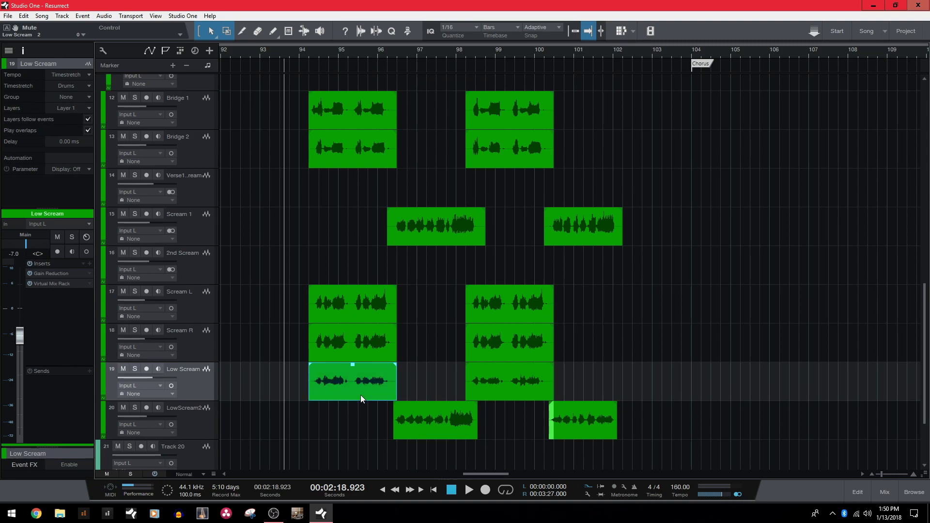
shift+click(505, 395)
shift+click(506, 352)
shift+click(359, 352)
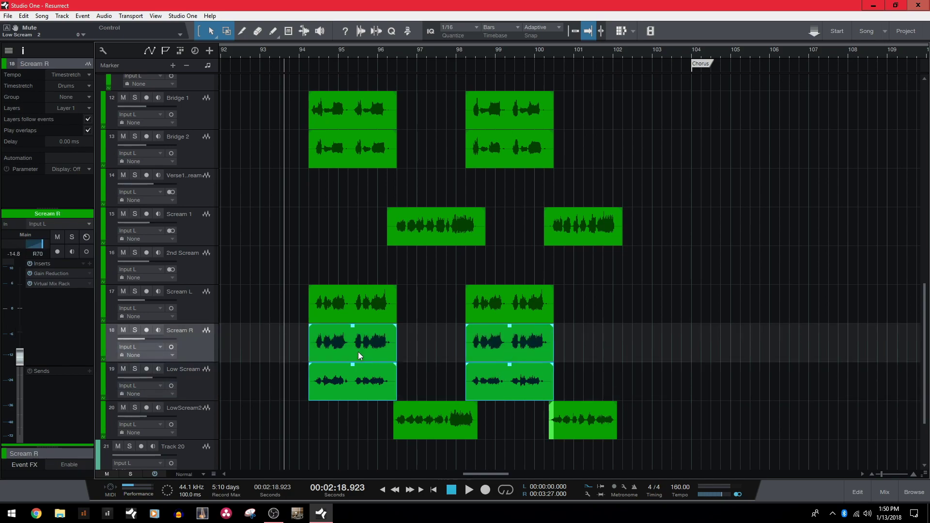
shift+click(467, 315)
shift+click(389, 290)
shift+click(479, 238)
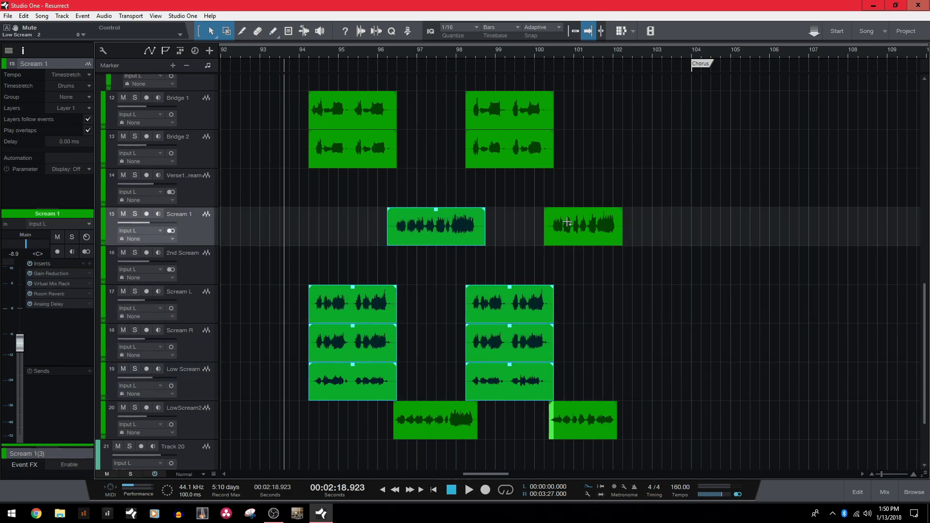
shift+click(577, 241)
shift+click(502, 163)
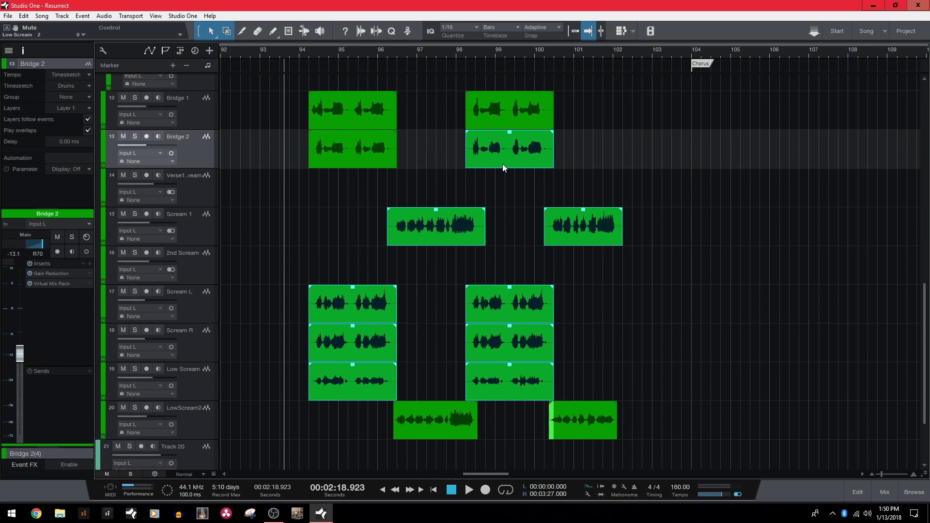
click(272, 224)
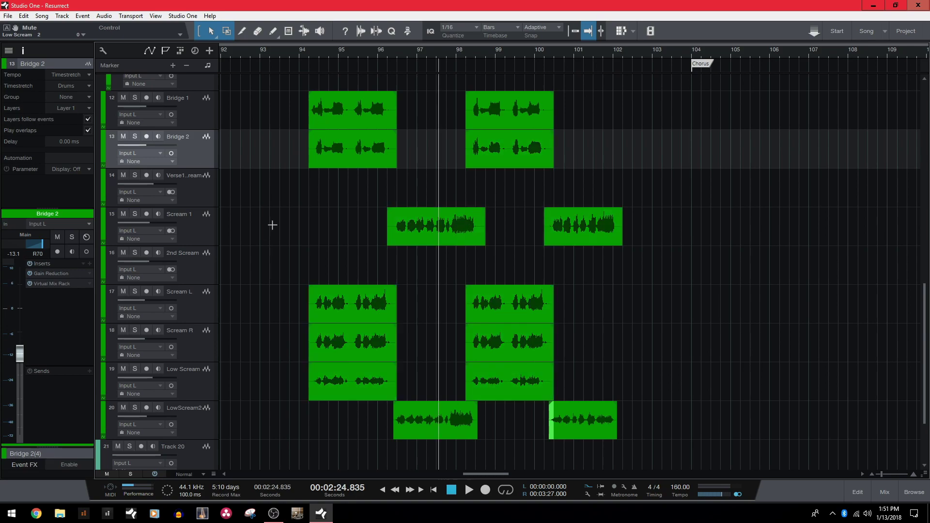
alt+click(21, 352)
alt+click(40, 251)
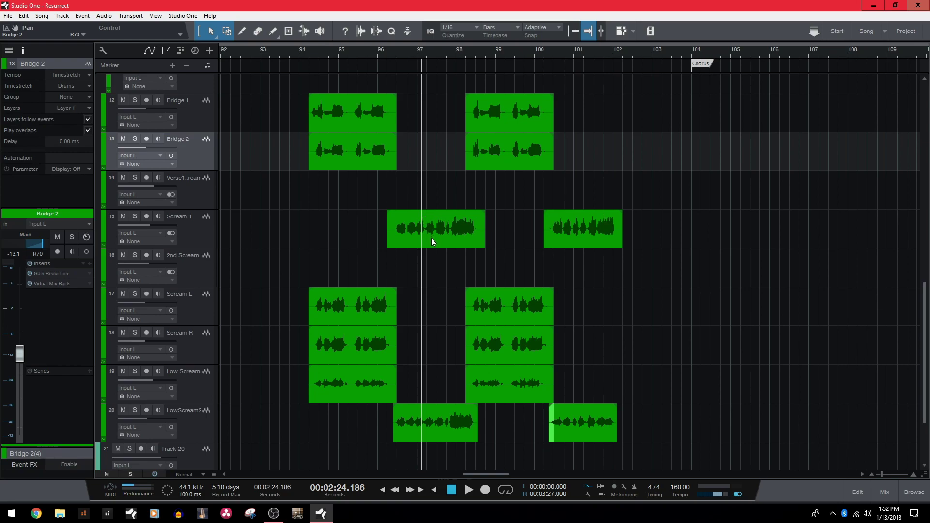
mouse_move(431, 237)
mouse_down()
mouse_move(434, 190)
mouse_move(431, 253)
mouse_move(441, 195)
mouse_move(435, 261)
mouse_move(475, 264)
mouse_move(376, 259)
mouse_move(466, 264)
mouse_move(437, 269)
mouse_move(438, 203)
mouse_move(438, 248)
mouse_move(438, 233)
mouse_up()
key(ctrl+z)
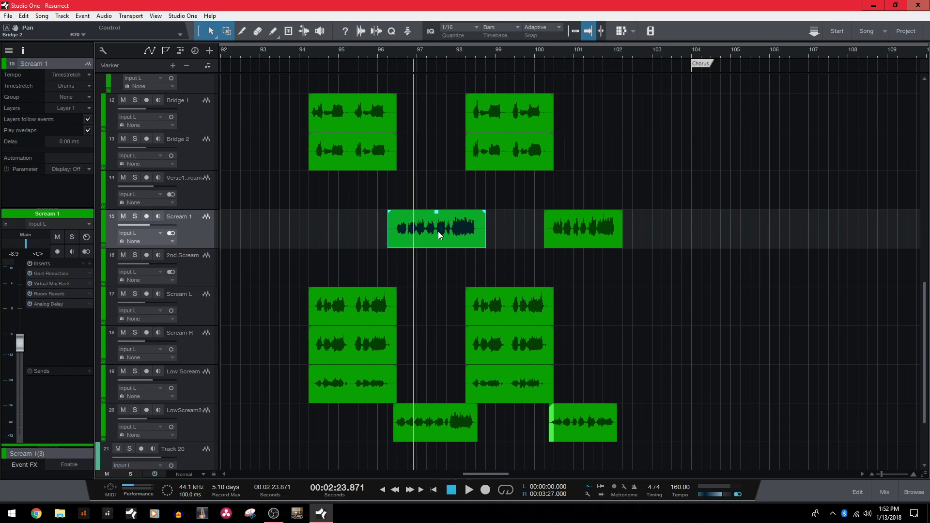
click(428, 257)
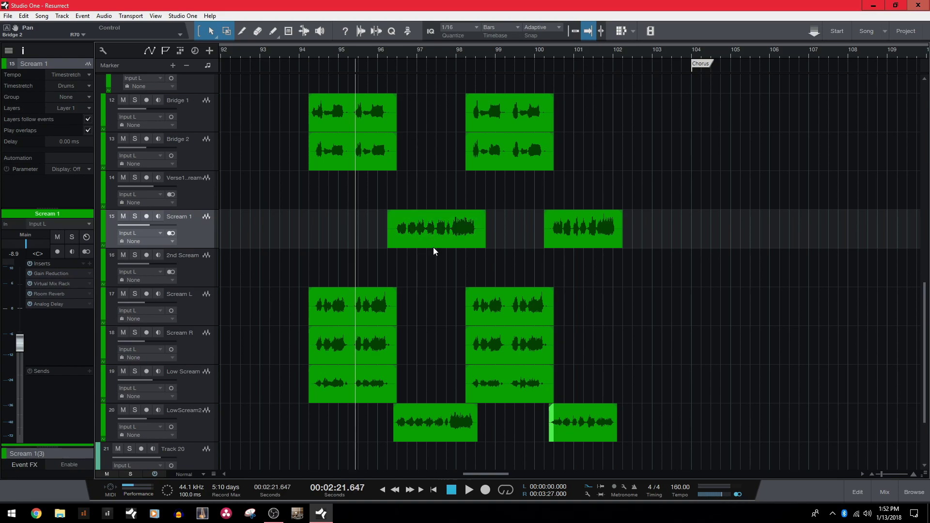
click(434, 244)
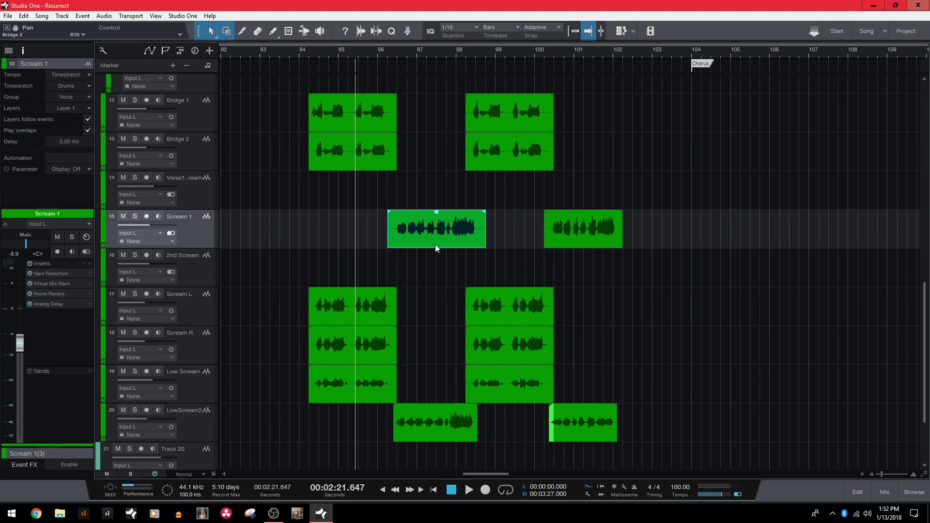
Start a new macro in the Macro Organizer with Edit|Cut as its first step.
click(424, 256)
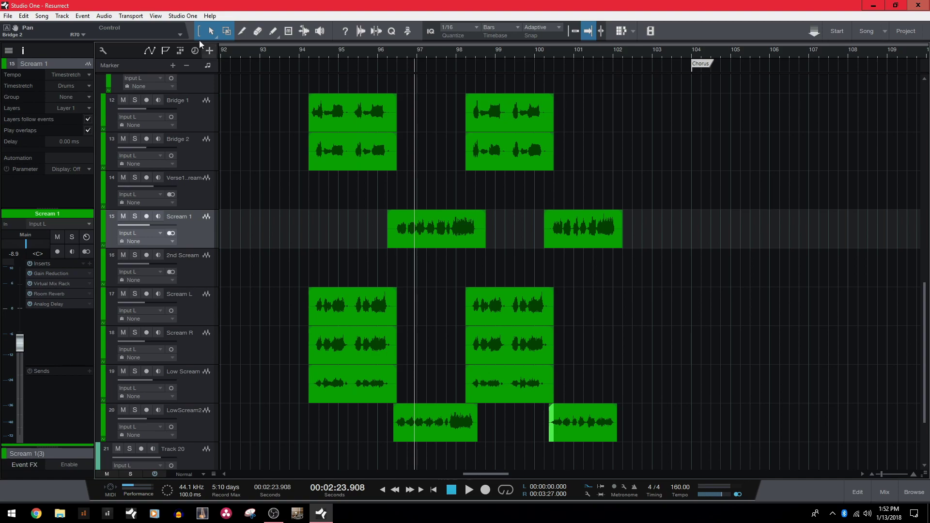
click(193, 16)
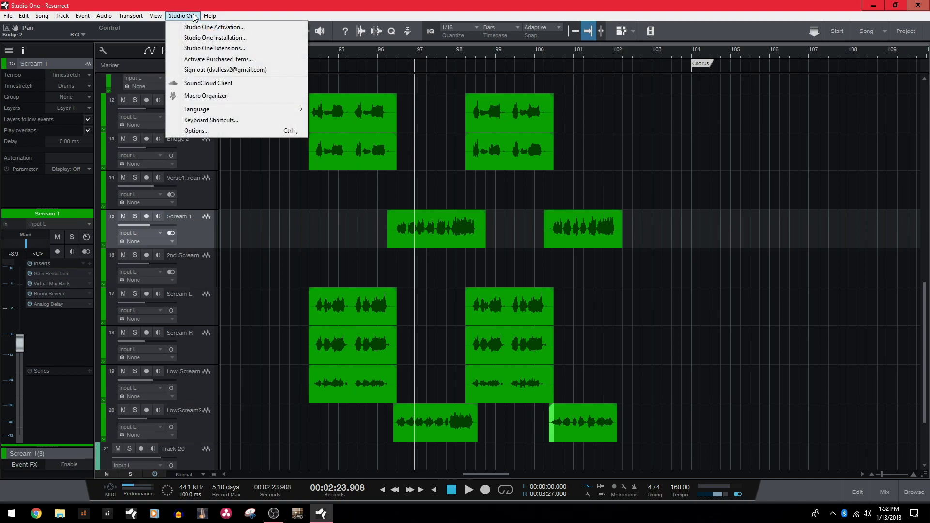
click(234, 99)
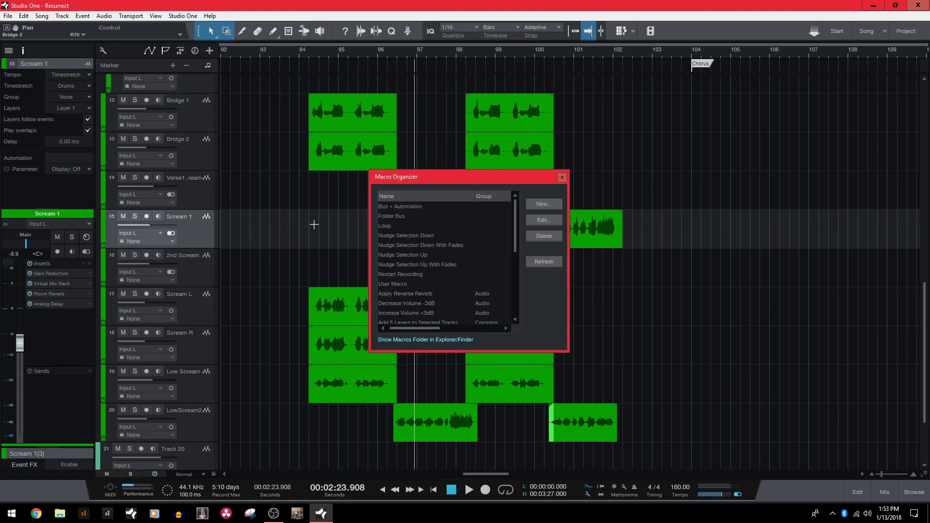
click(533, 210)
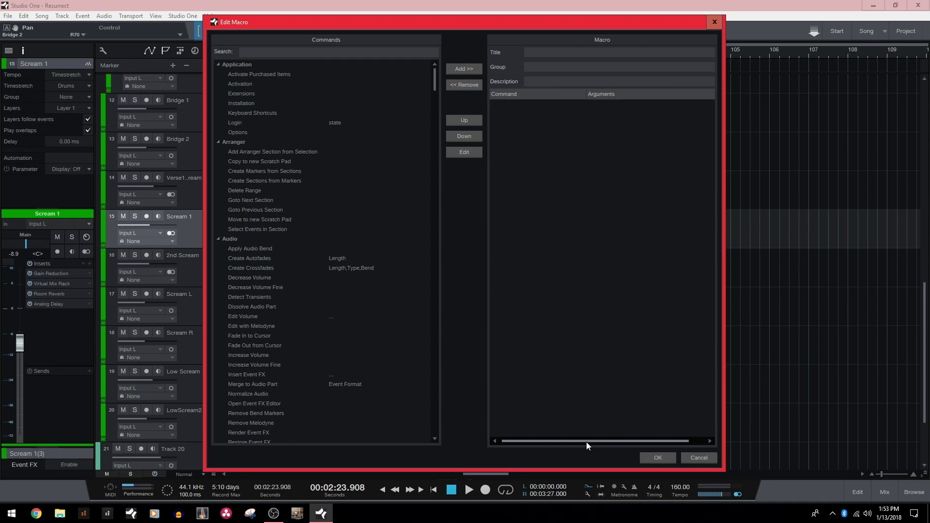
click(342, 52)
text(cut)
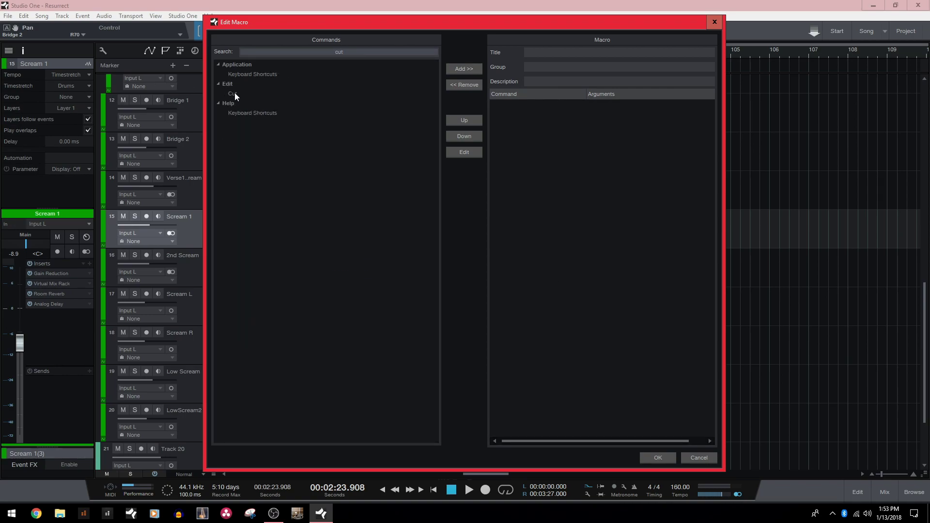
click(234, 94)
click(473, 69)
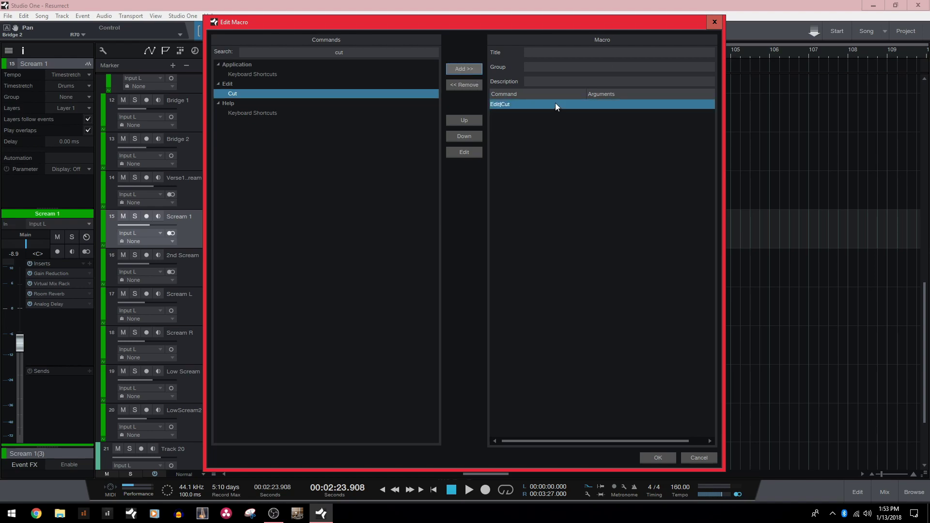
Add Navigation|Down and Paste at Original Position to the macro, then close the editor.
double_click(340, 51)
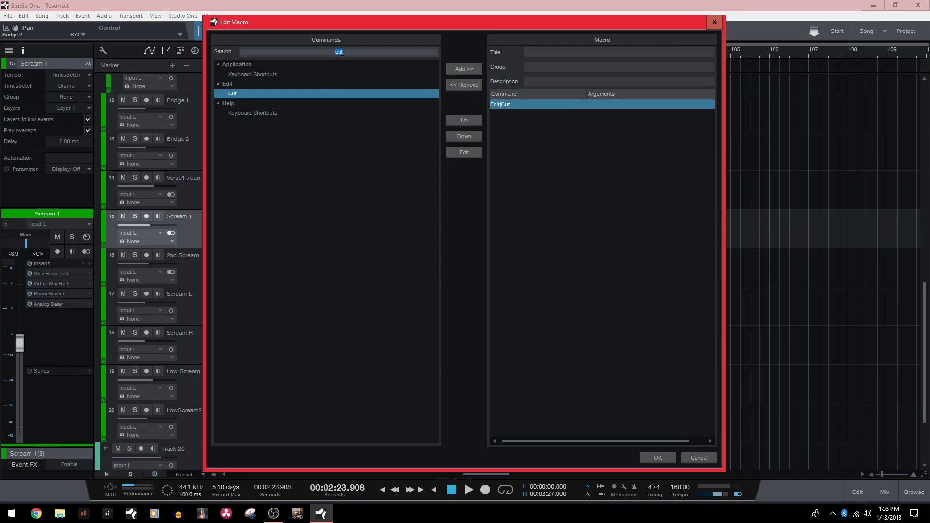
text(down)
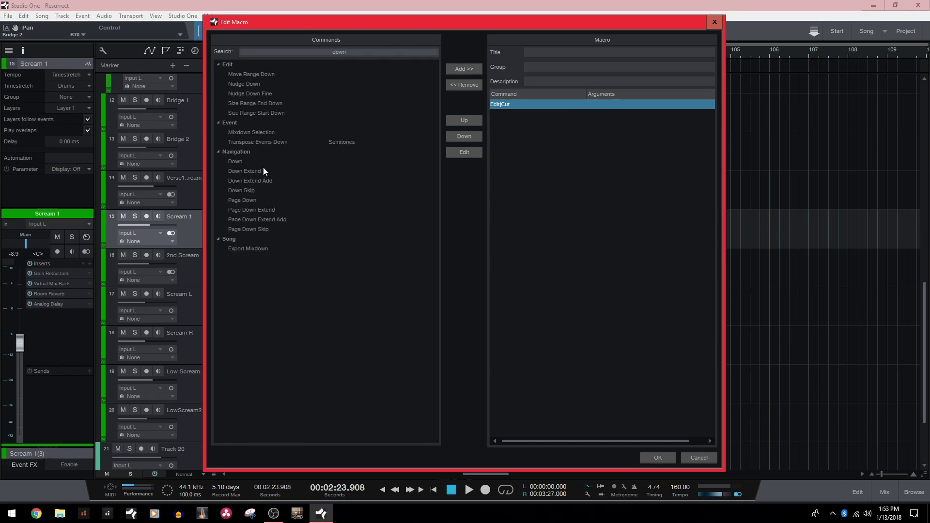
click(262, 162)
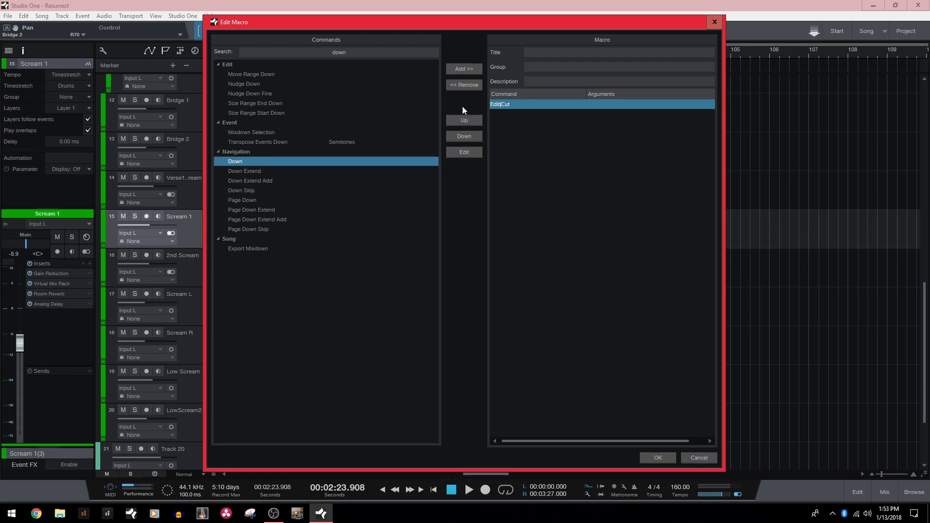
click(468, 70)
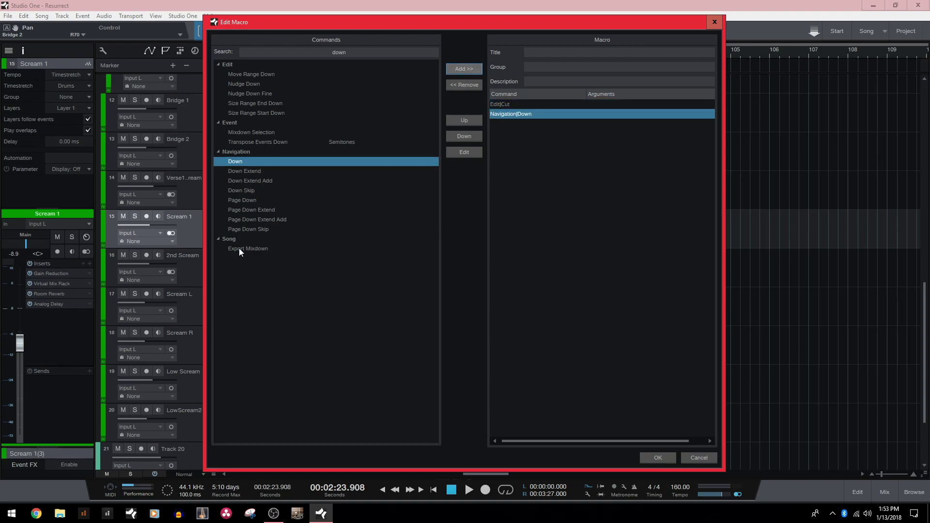
click(341, 52)
text(paste)
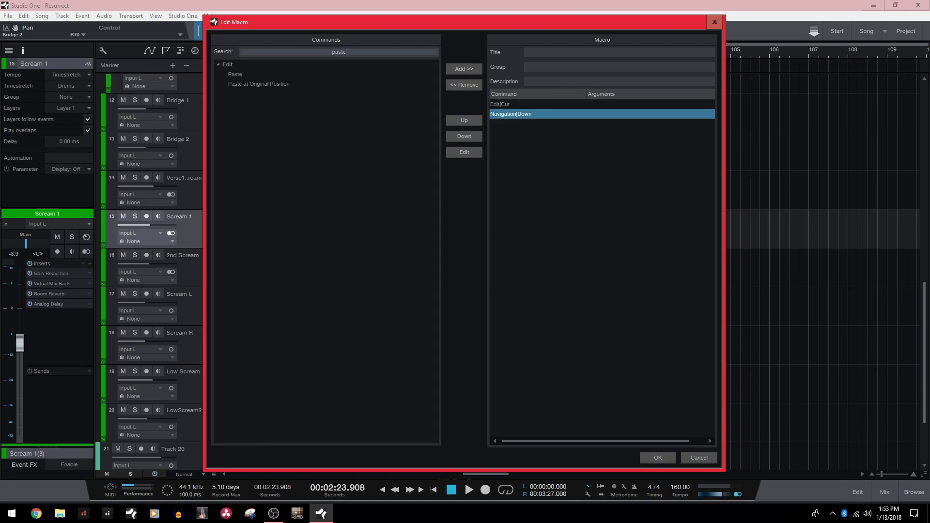
click(266, 83)
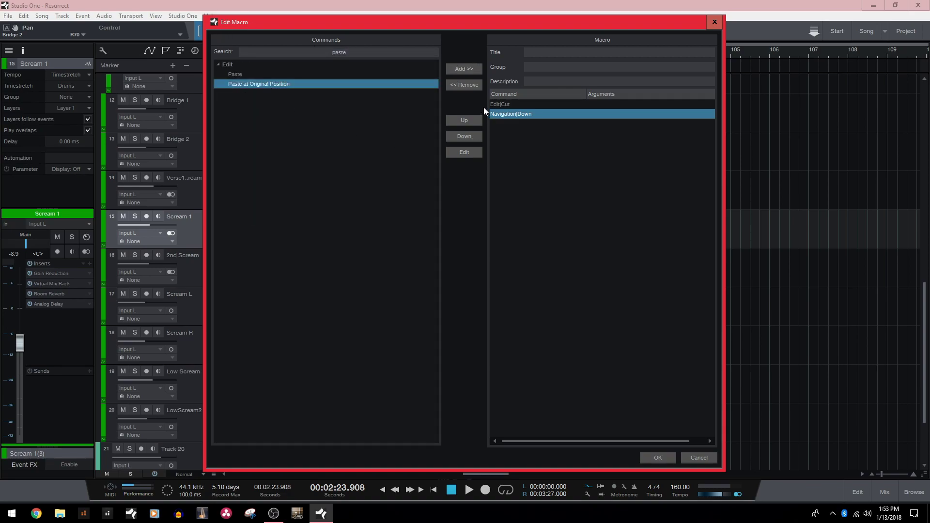
click(467, 69)
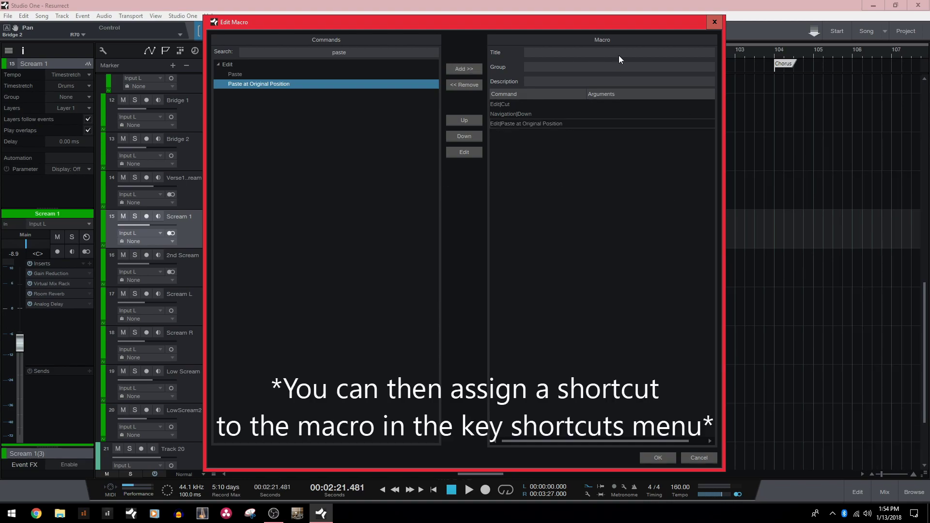
click(698, 458)
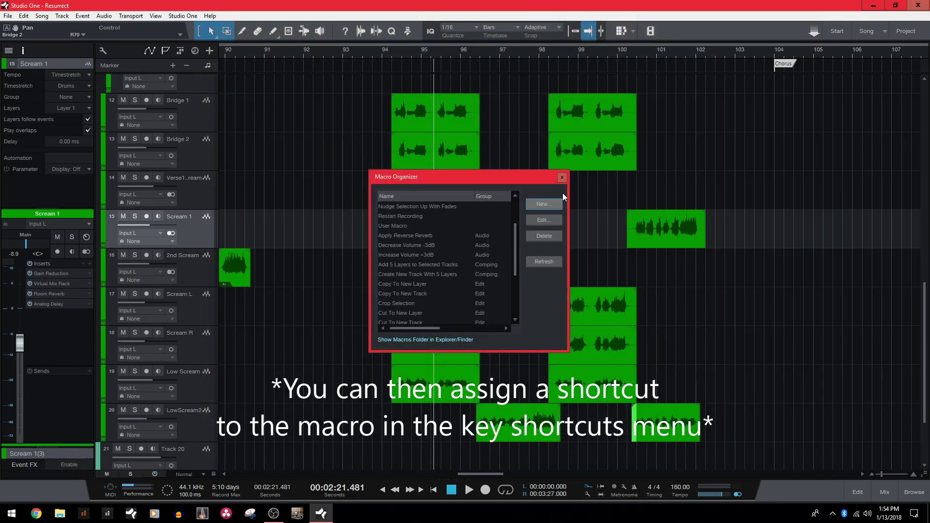
Close the Macro Organizer, run the macro on Scream 1 with Alt+Down, then move it back with Alt+Up.
click(561, 177)
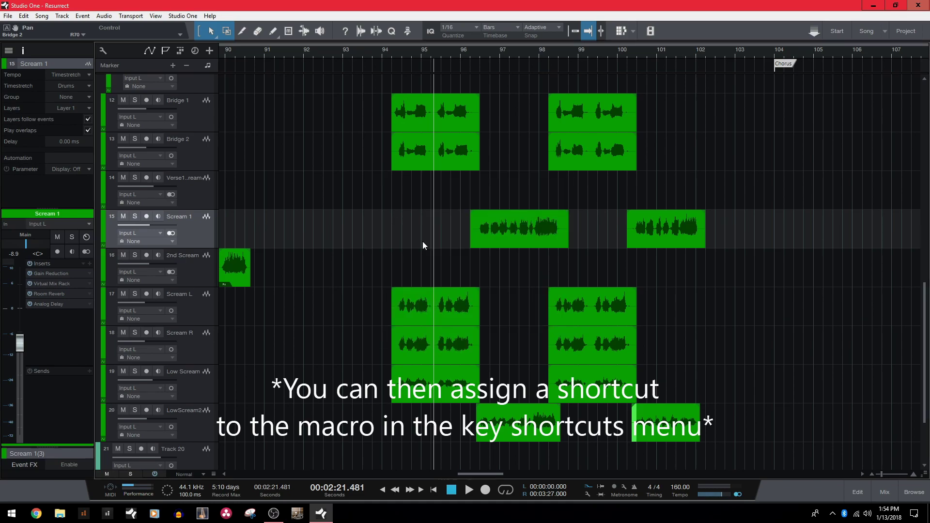
scroll(423, 245, up, 1)
click(501, 275)
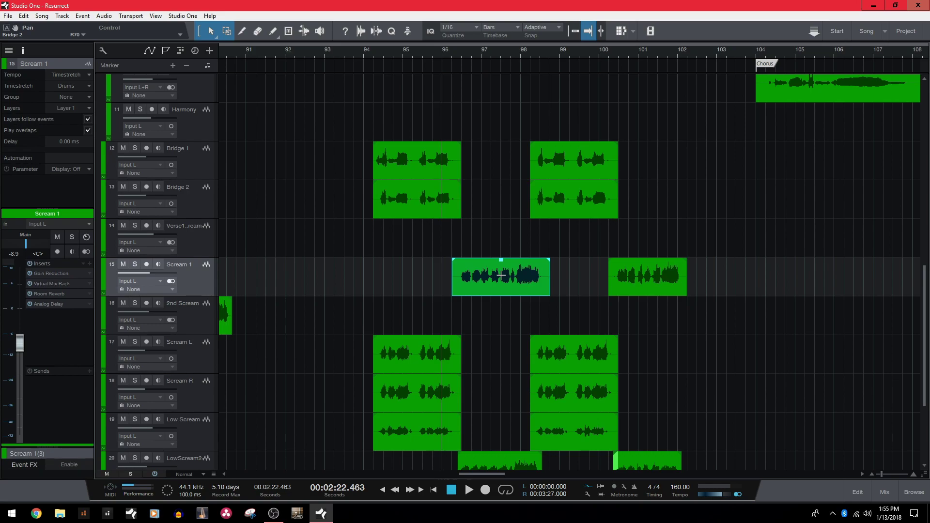
key(alt+Down)
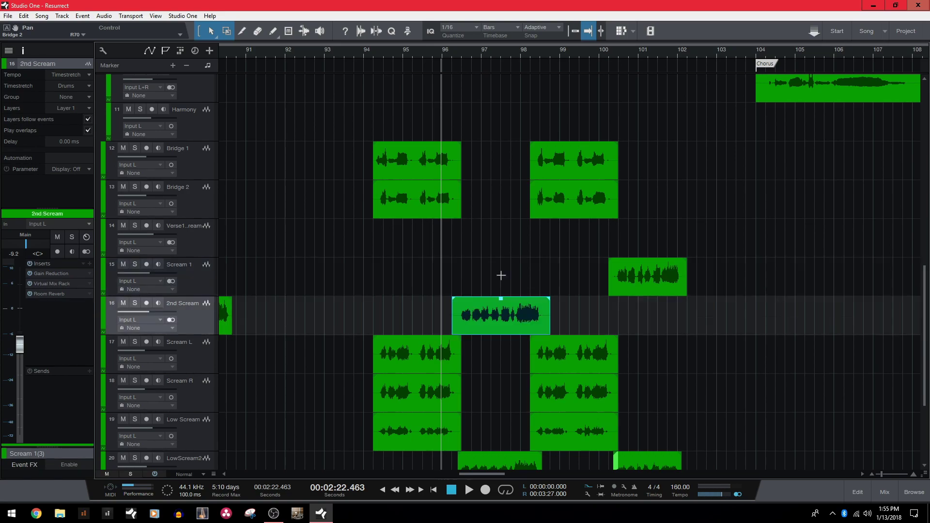
key(alt+Up)
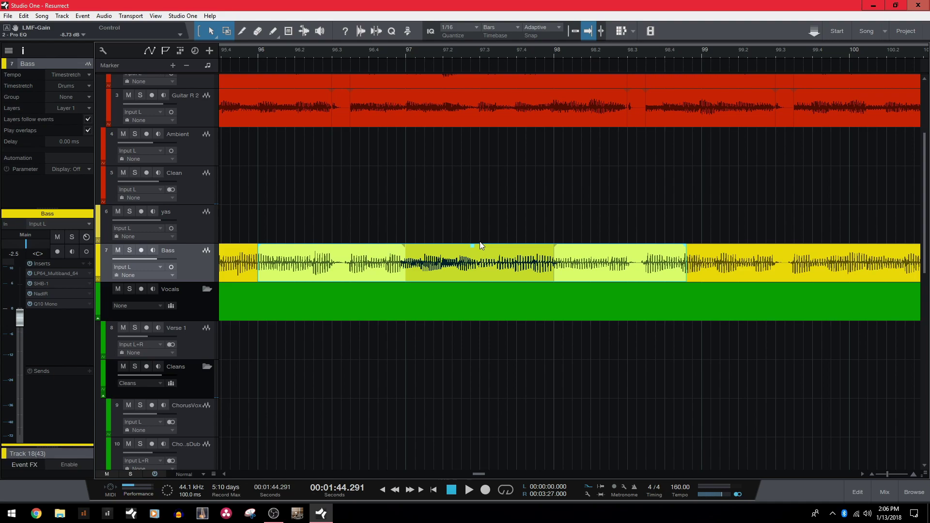
Raise the track height from Normal to Medium and start playback.
scroll(478, 242, left, 1)
scroll(528, 281, up, 2)
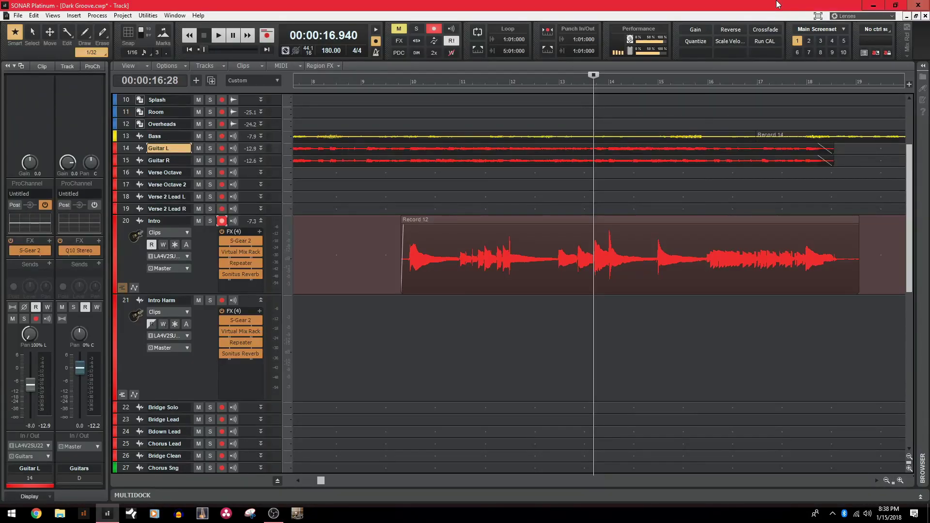
key(space)
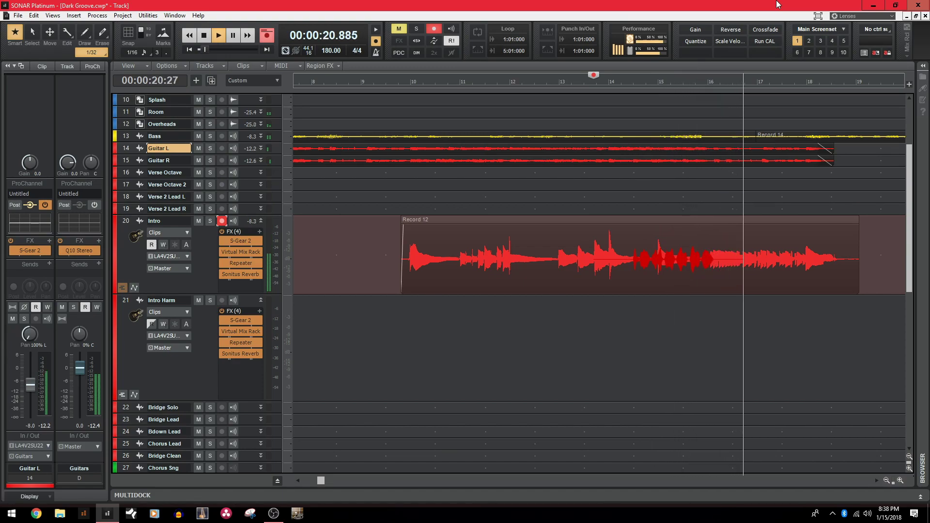
Stop recording and drag the Record 7 clip down onto track 21 Intro Harm.
key(space)
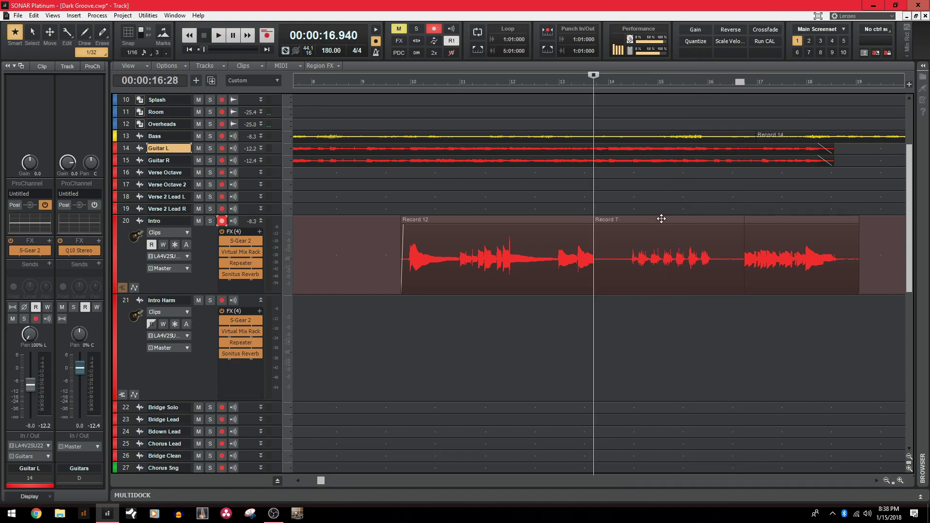
click(662, 219)
drag(662, 219, 661, 298)
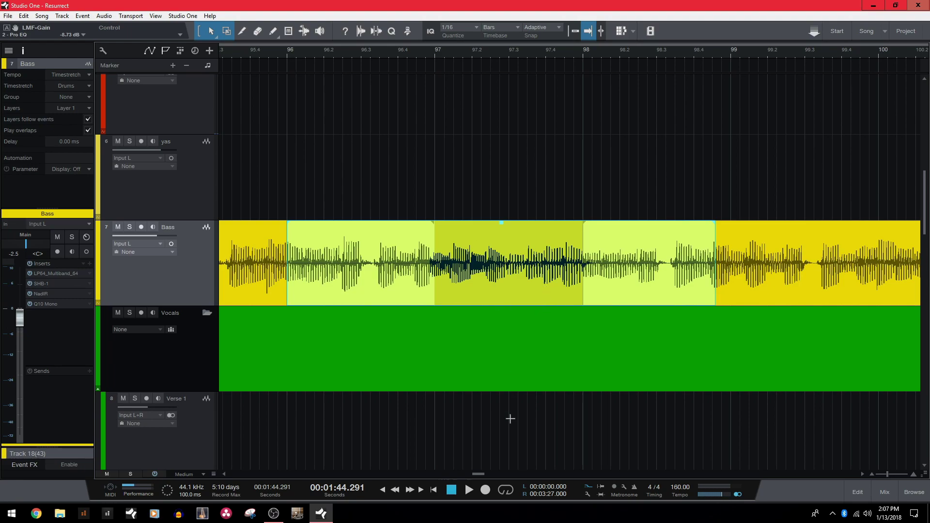
Record a short armed Bass take from bar 103, then grab the middle Bass section around bars 97–98.
mouse_move(477, 474)
mouse_down()
mouse_move(501, 475)
mouse_move(490, 481)
mouse_up()
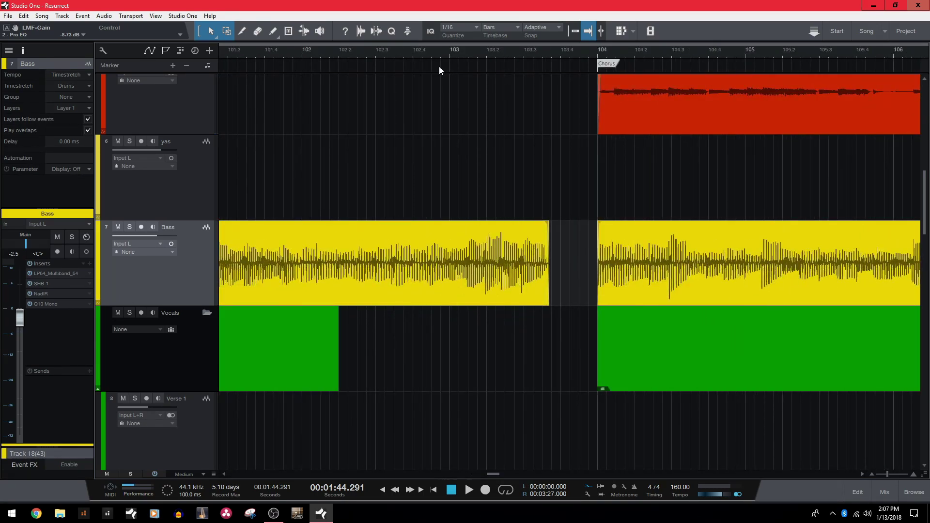
click(452, 57)
click(141, 228)
key(KP_Multiply)
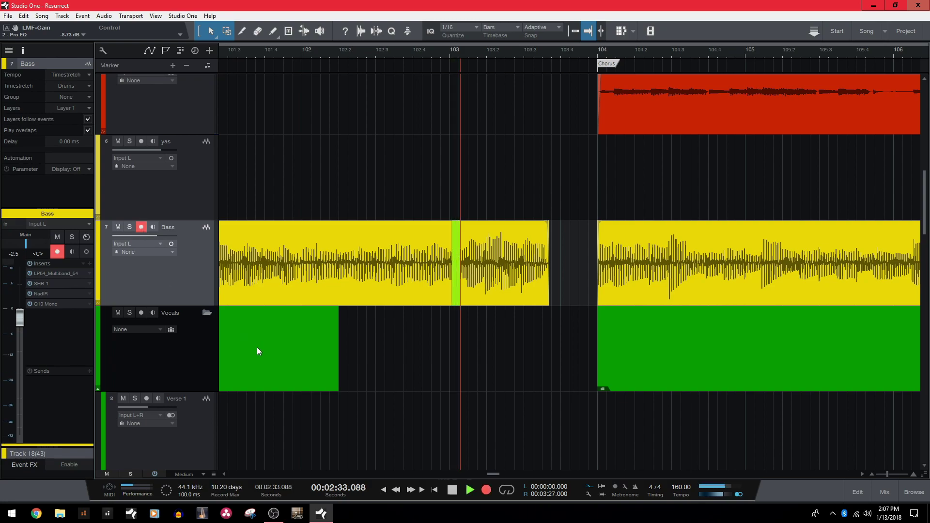
key(space)
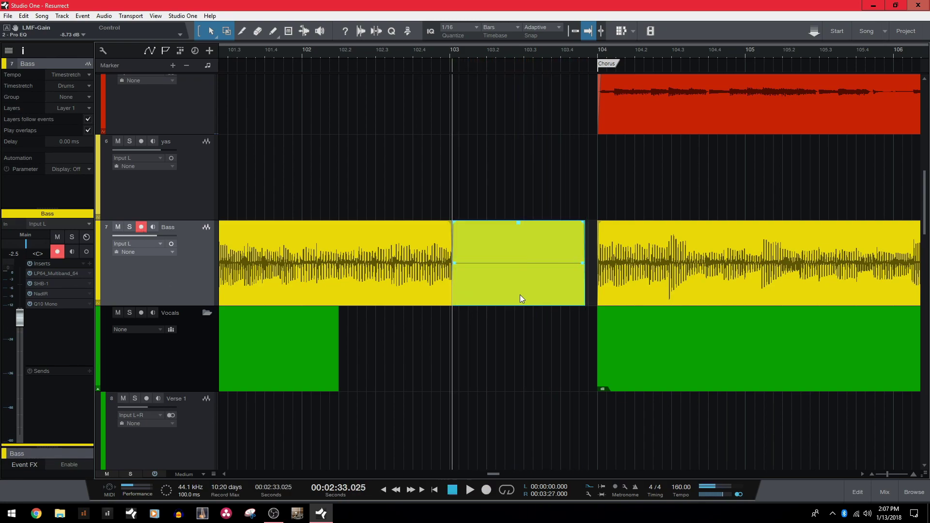
drag(519, 295, 518, 196)
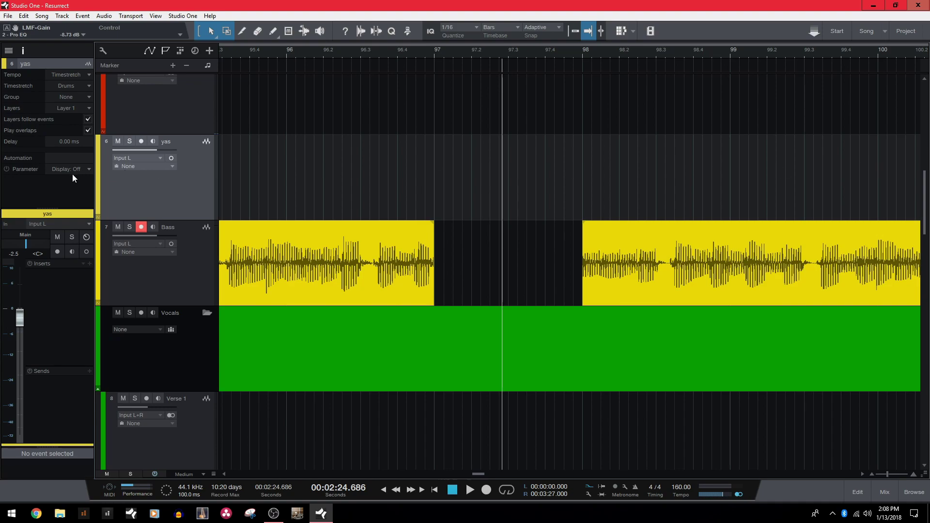
Paste the bar 97–98 Bass section onto yas, testing moves with undo/redo, then leave it on yas.
key(ctrl+v)
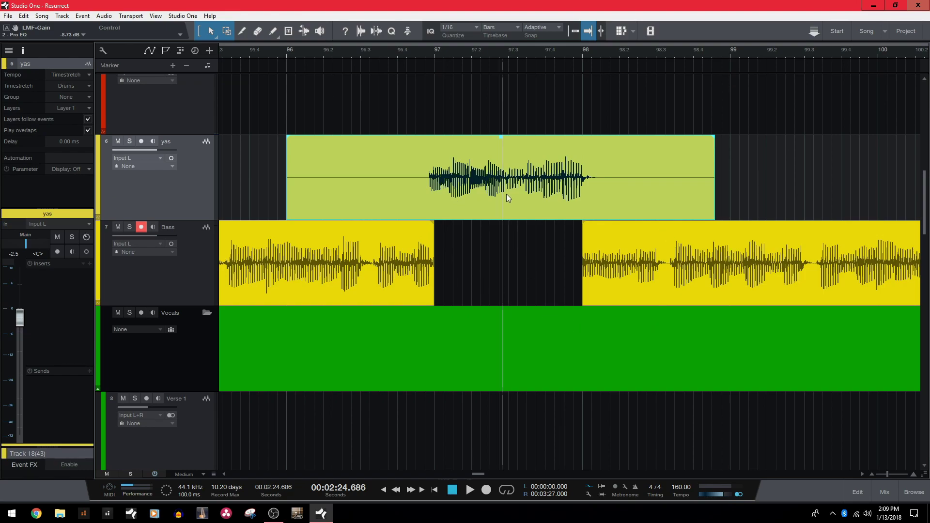
drag(516, 196, 509, 250)
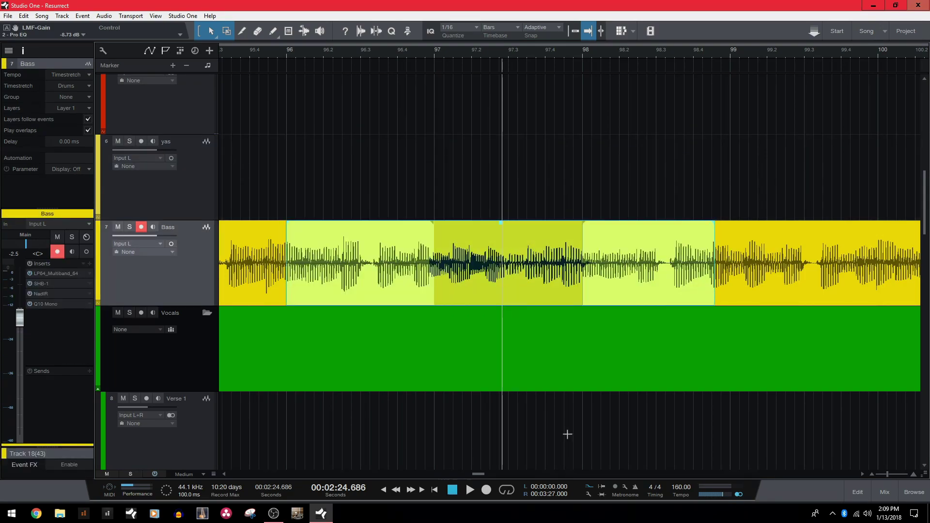
key(ctrl+z)
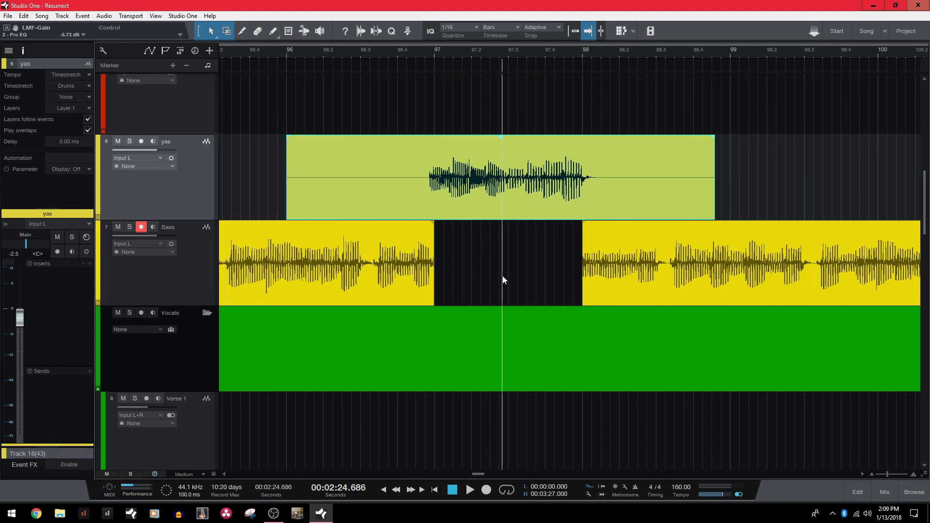
key(ctrl+y)
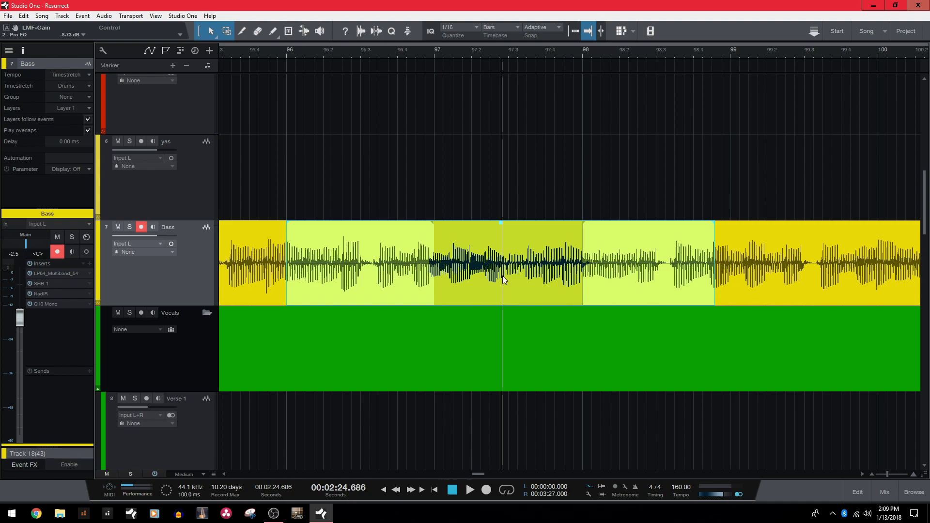
drag(501, 275, 588, 217)
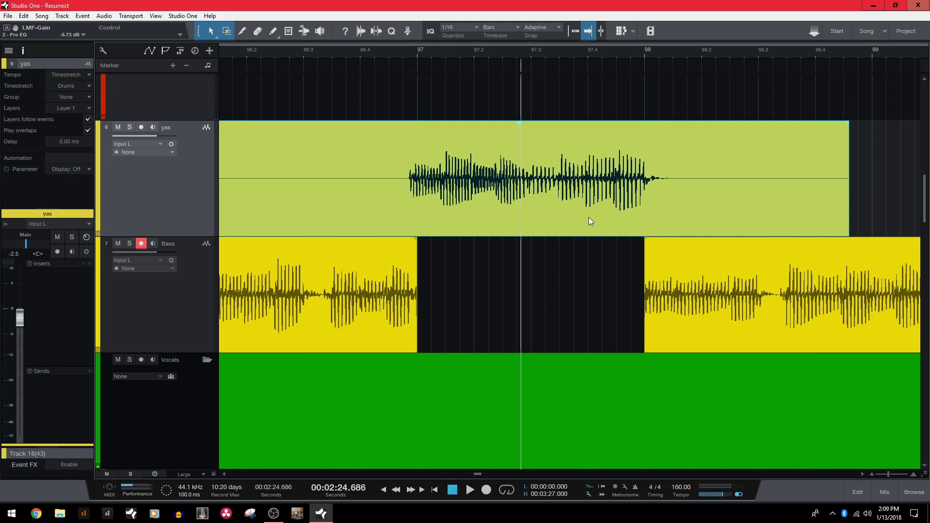
key(ctrl+z)
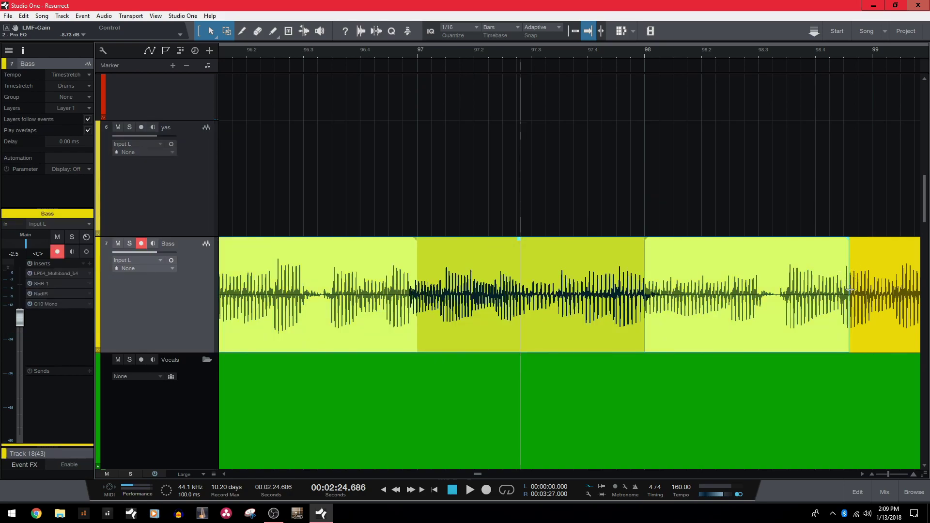
key(ctrl+y)
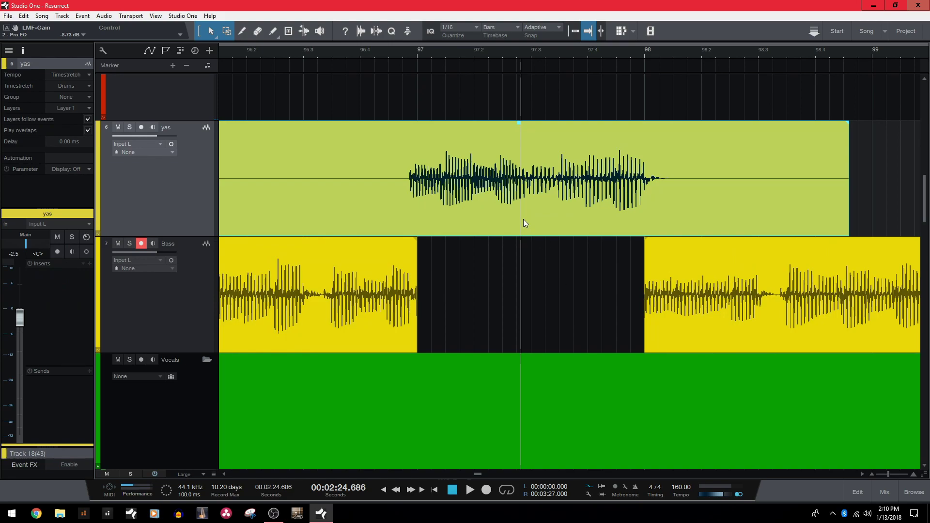
key(ctrl+z)
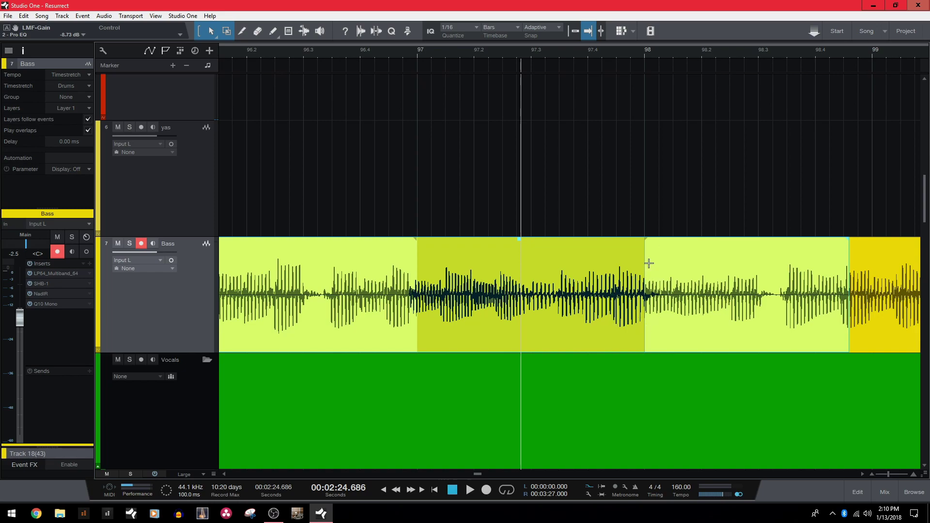
drag(649, 263, 648, 146)
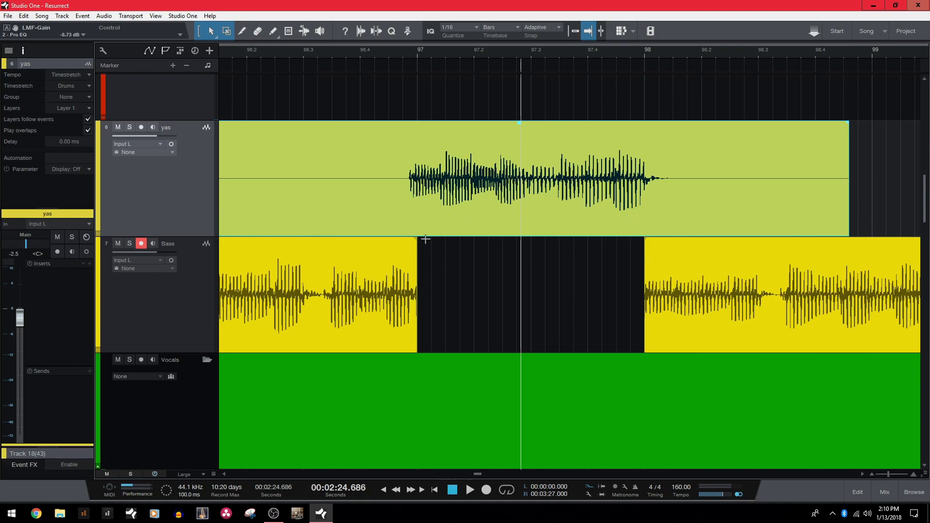
click(445, 242)
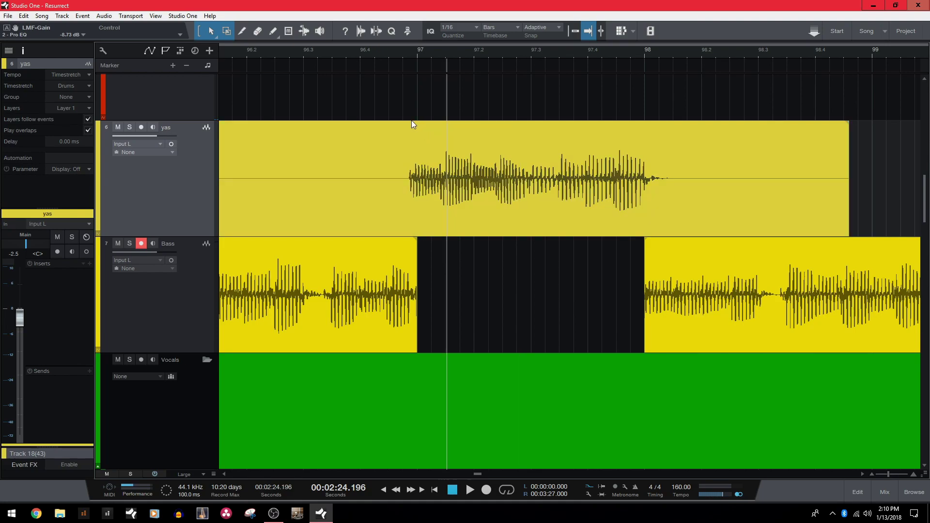
Nudge the selected yas range down onto Bass with Alt+Down and delete both leftover yas events.
drag(412, 173, 644, 208)
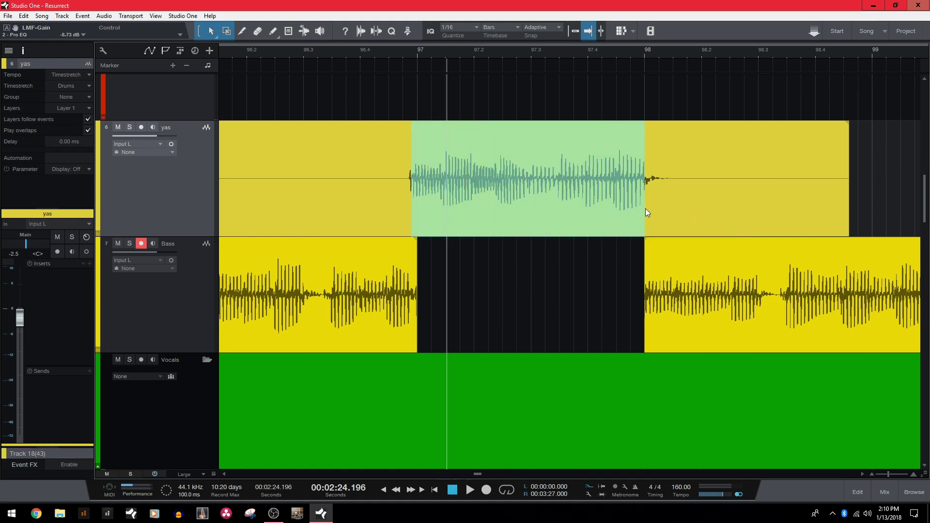
key(alt+Down)
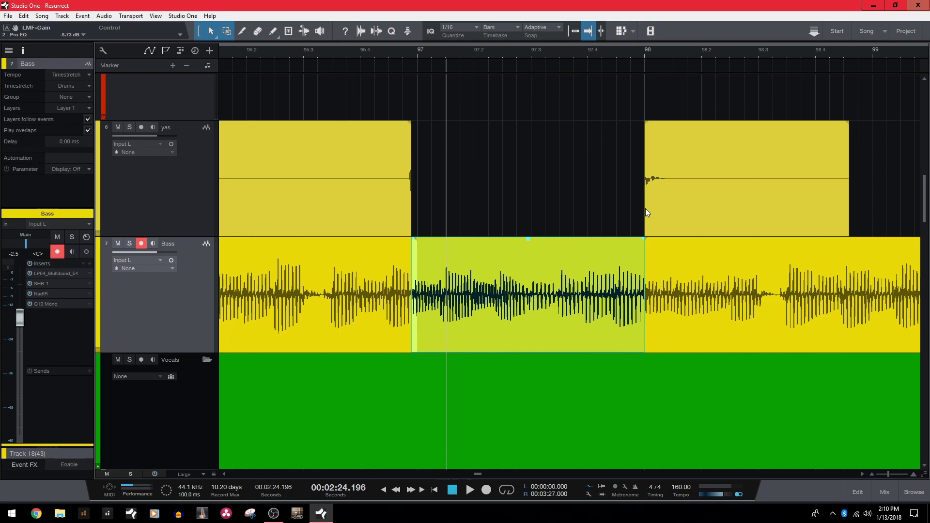
click(711, 196)
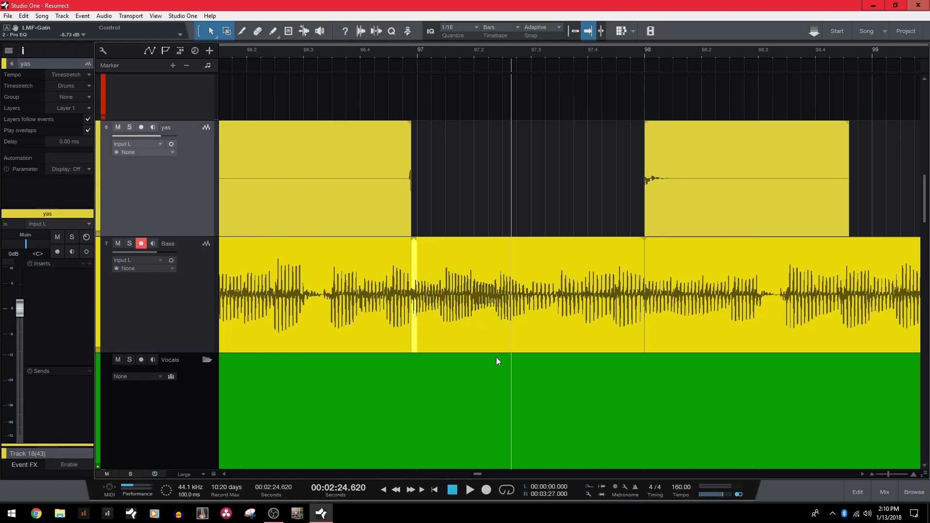
key(Delete)
click(345, 225)
key(Delete)
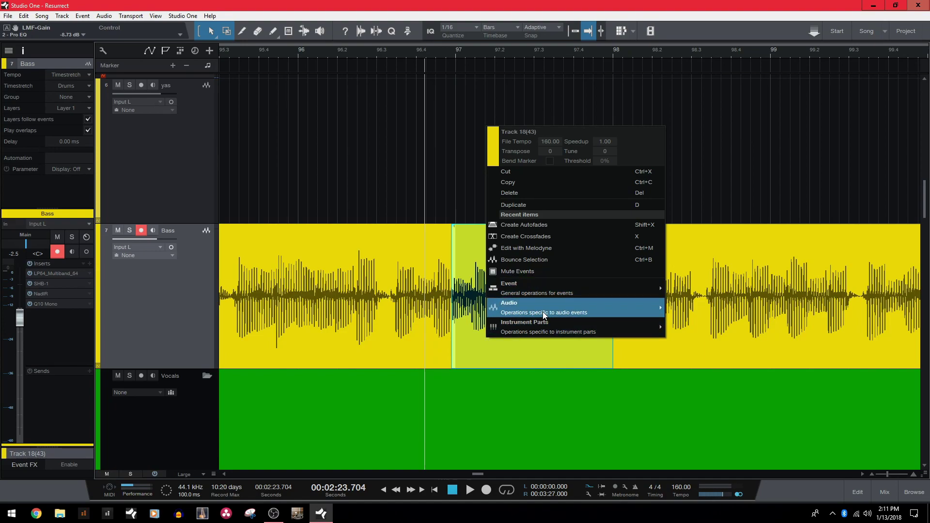
Add autofades to the selected Bass section and nudge it up to yas with Alt+Up.
mouse_move(543, 311)
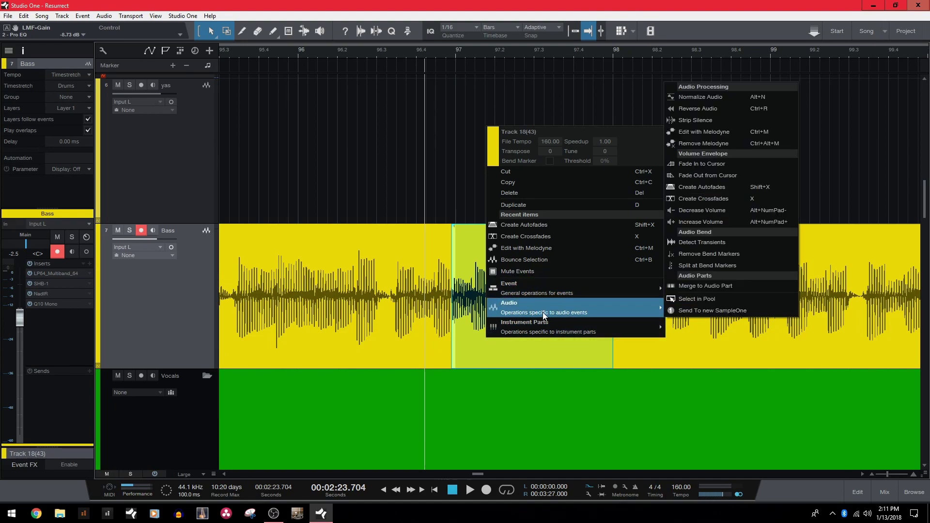
click(759, 187)
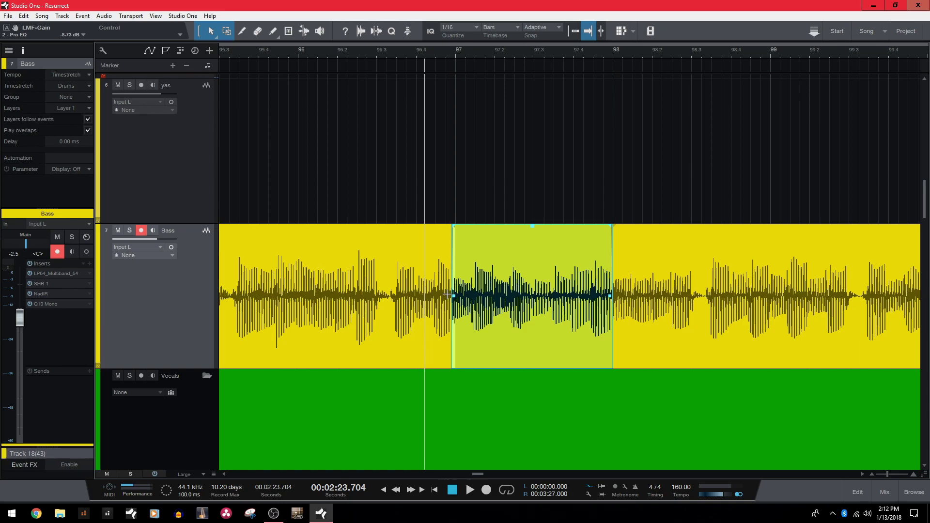
key(alt+Up)
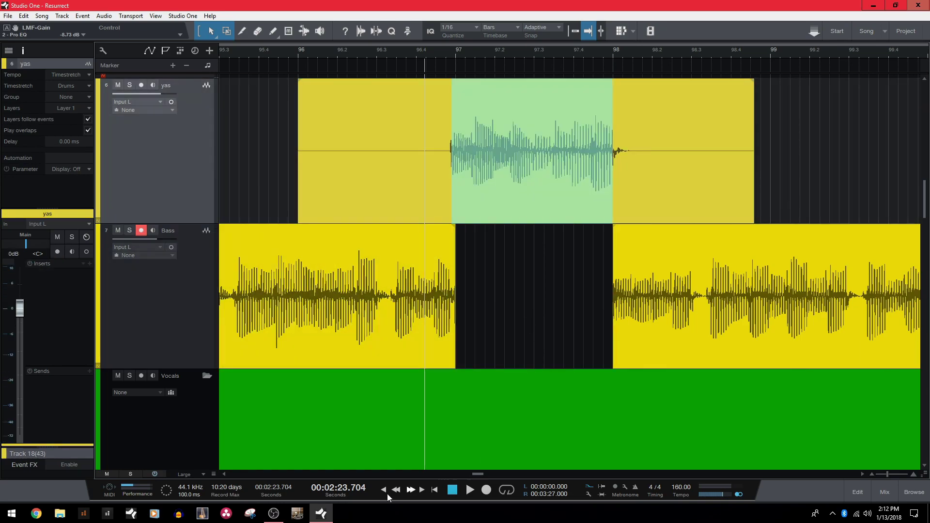
click(182, 15)
click(205, 95)
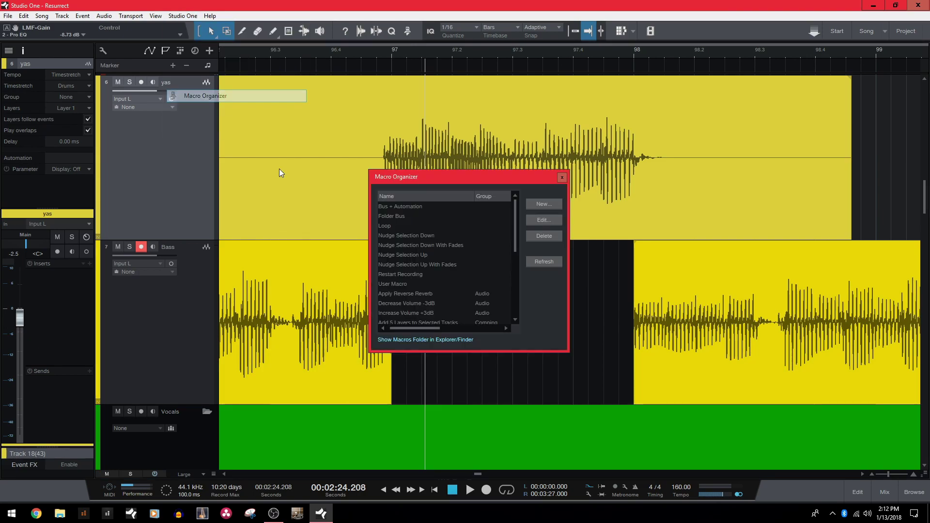
click(422, 236)
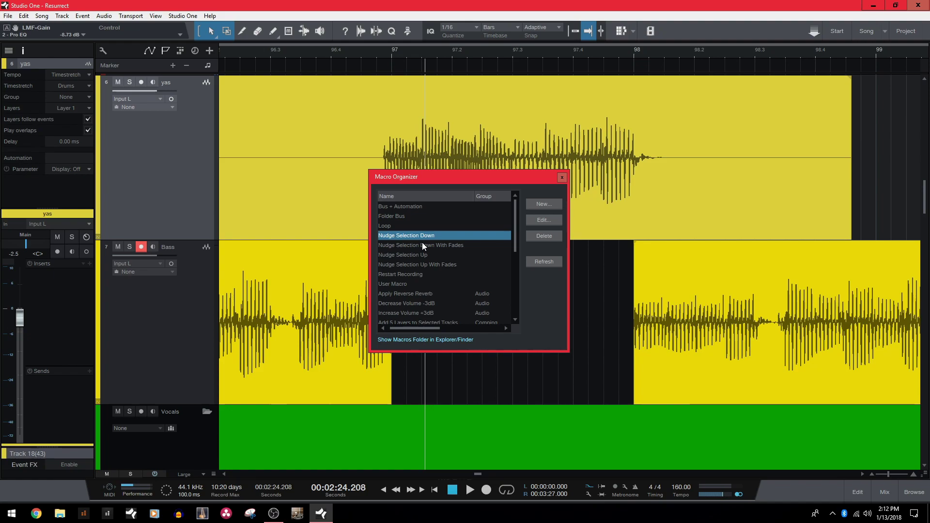
click(422, 244)
click(532, 219)
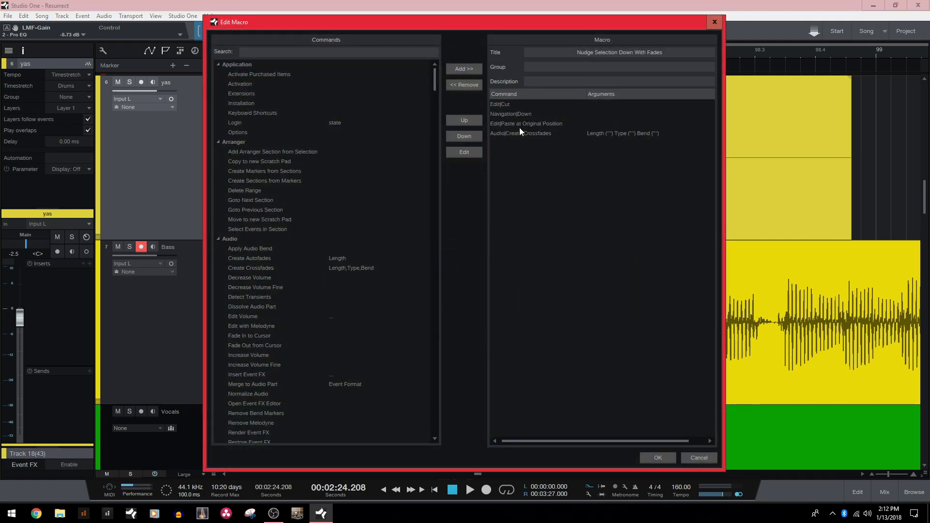
click(707, 457)
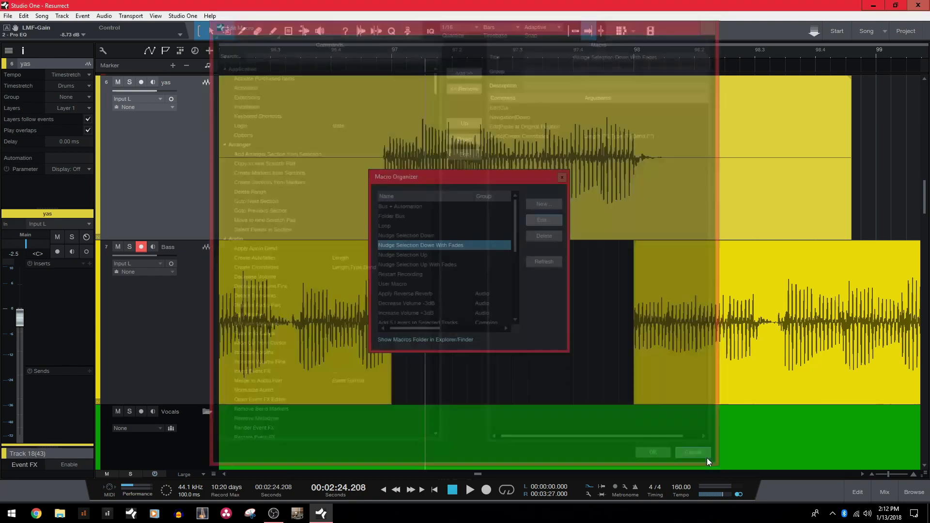
click(562, 177)
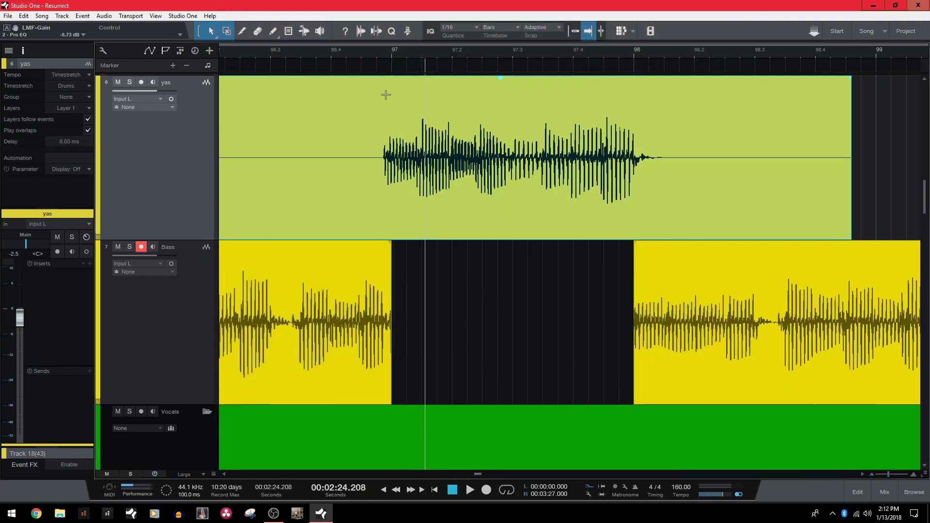
Nudge the selected yas section down into the Bass gap and delete the two leftover yas events.
drag(386, 95, 638, 191)
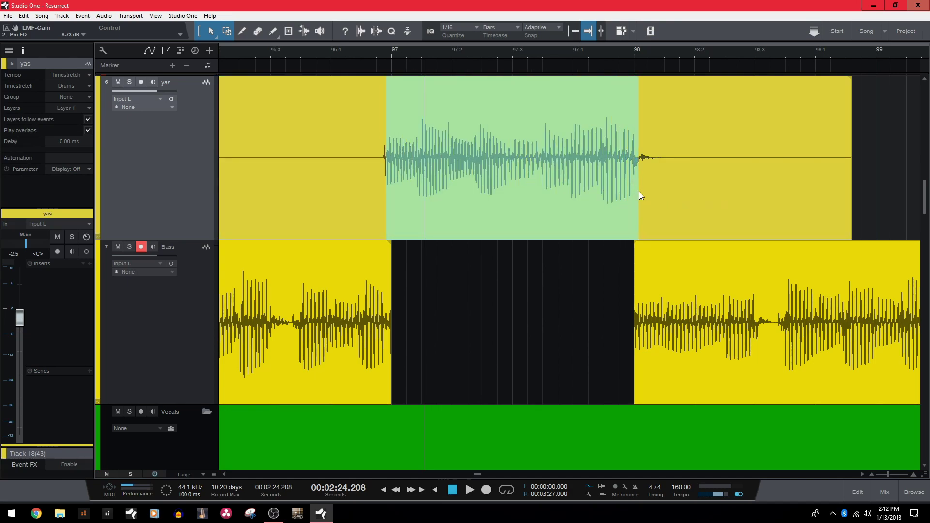
key(alt+Down)
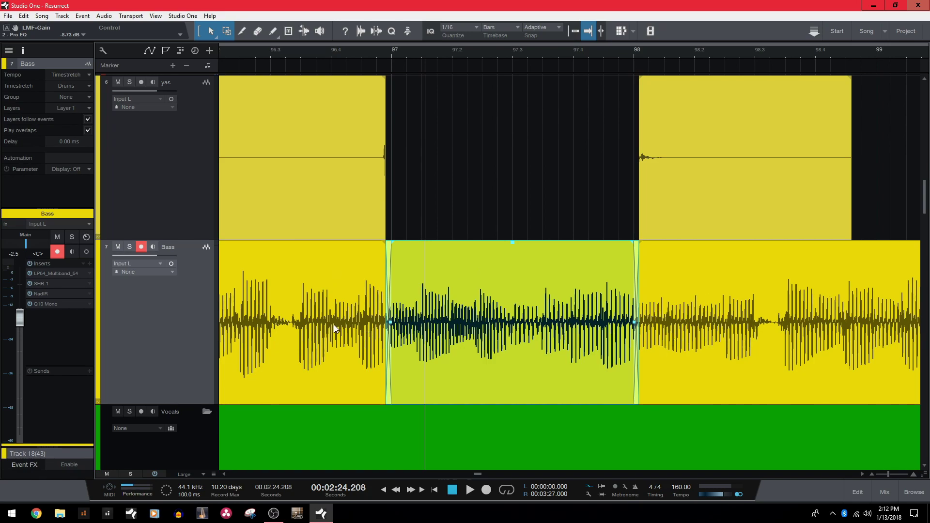
click(777, 205)
key(Delete)
click(305, 202)
key(Delete)
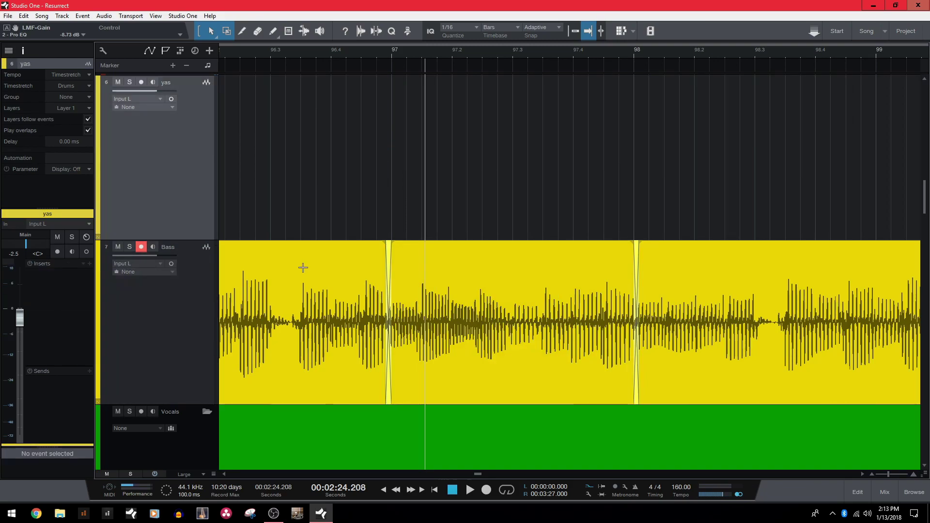
Select the restored middle Bass event, zoom out, and deselect by clicking empty space.
click(395, 252)
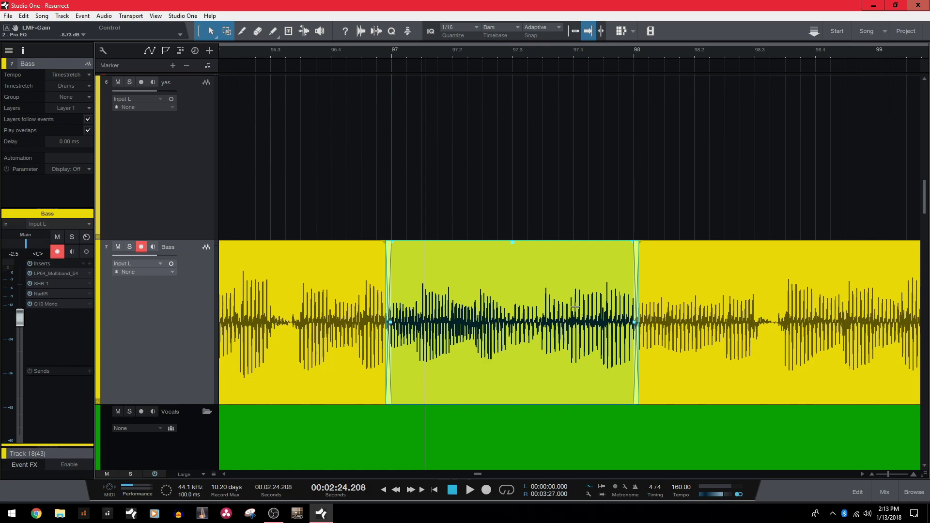
scroll(514, 337, down, 2)
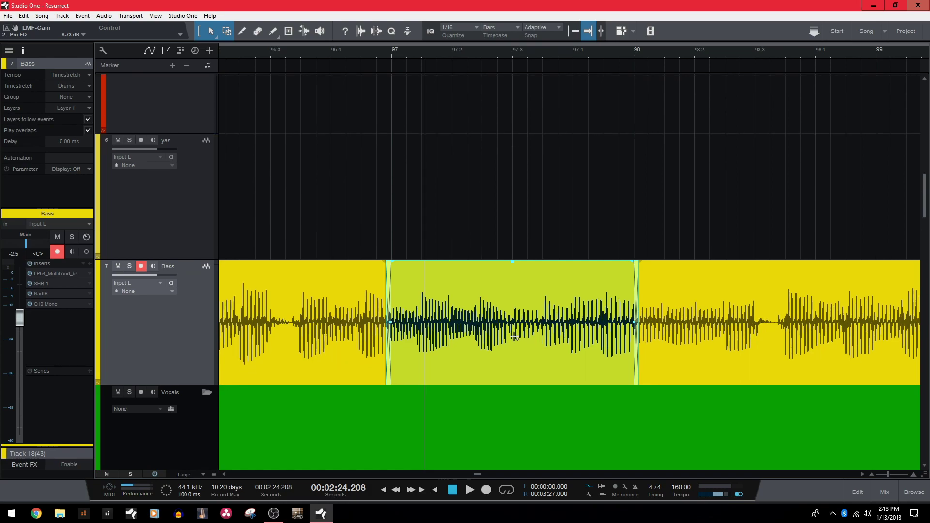
scroll(514, 337, down, 6)
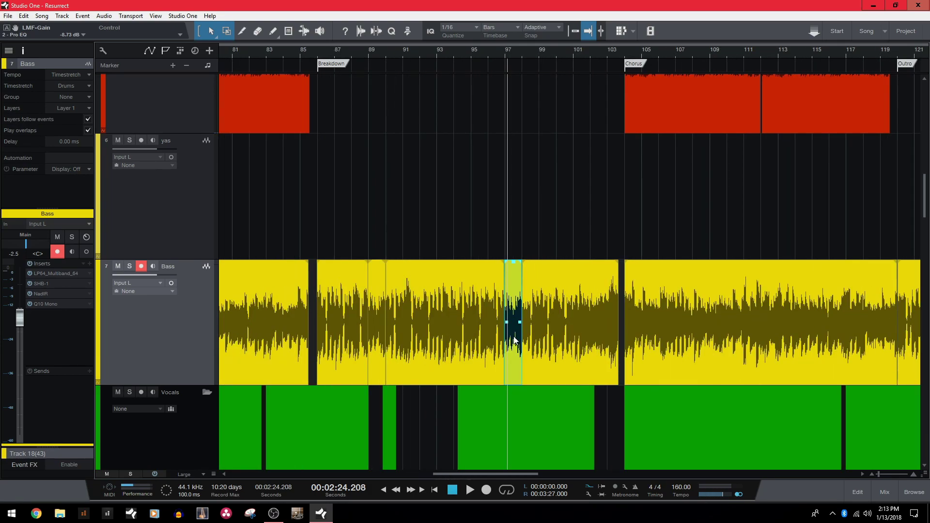
click(495, 242)
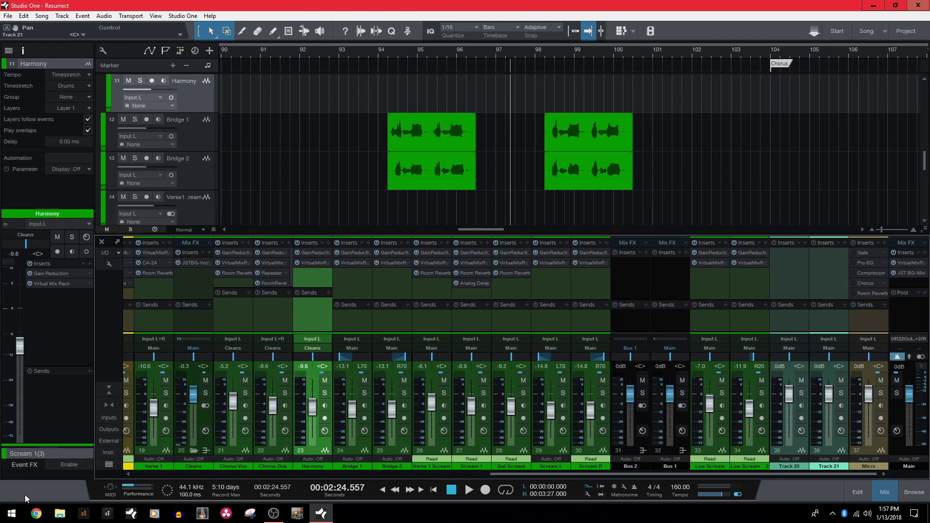
Link-select Chorus Dub through Bridge 2, test a fader raise and mute, then undo the volume change.
click(267, 451)
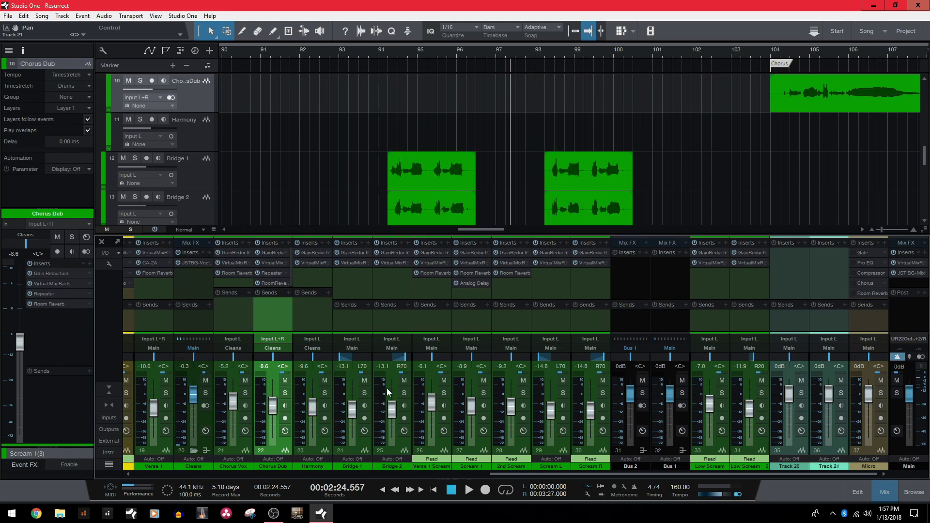
click(387, 449)
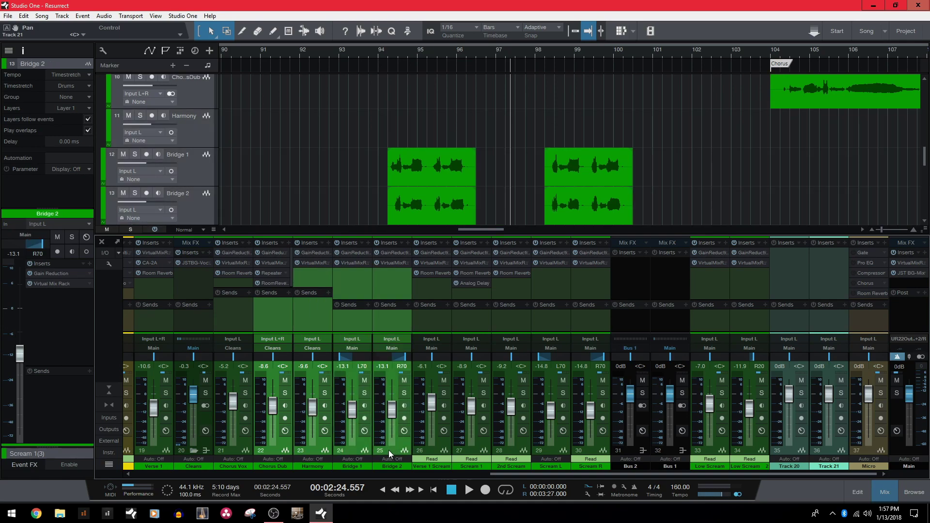
drag(392, 411, 405, 394)
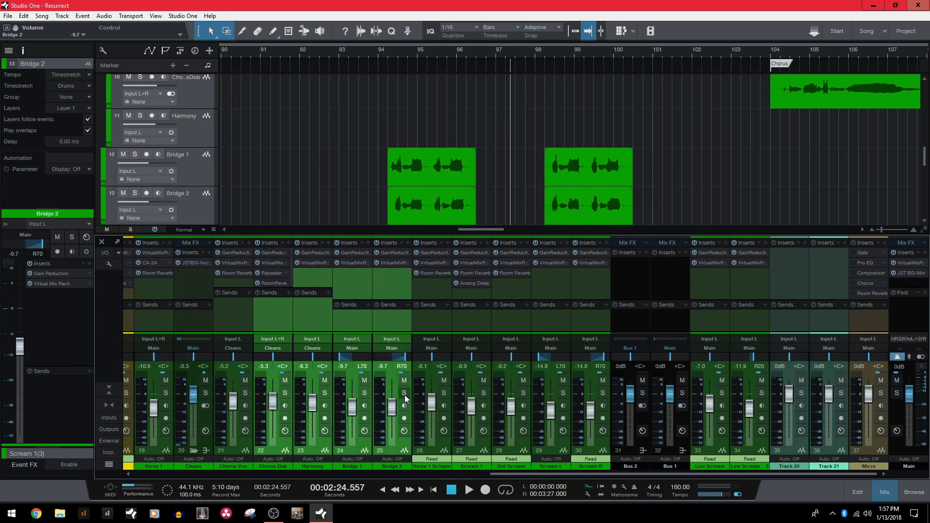
click(404, 381)
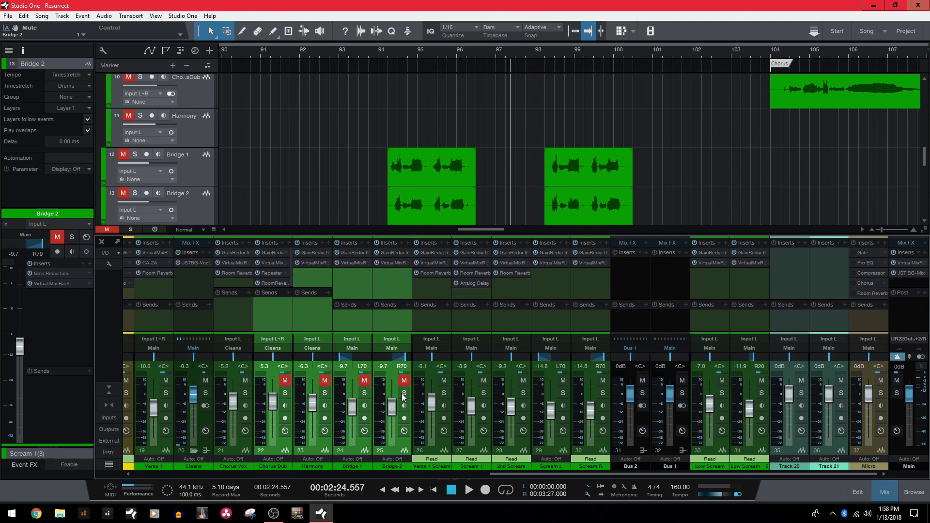
click(405, 380)
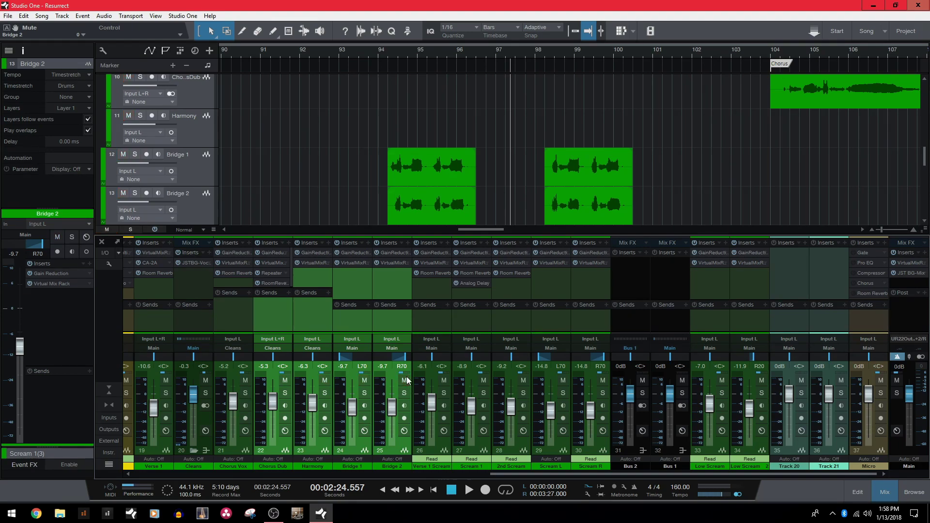
key(ctrl+z)
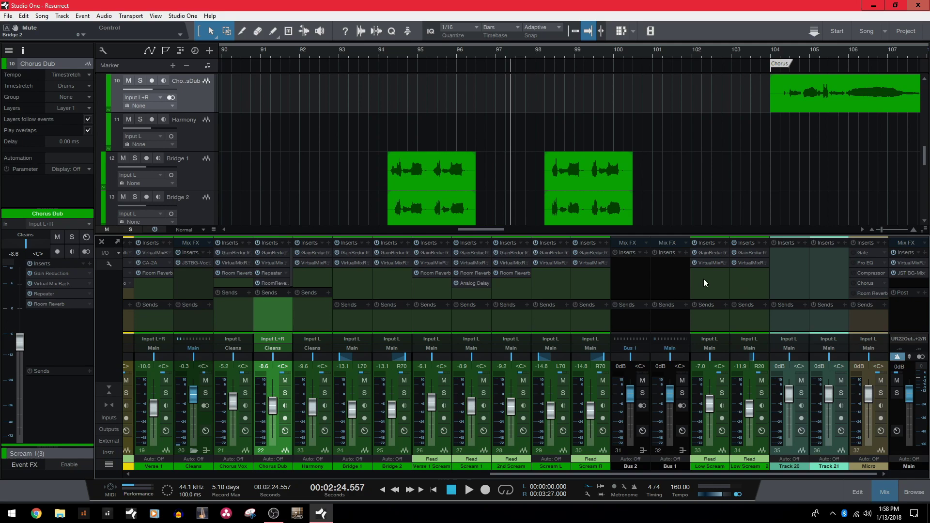
Alt-copy Gain Reduction to Low Scream, then add Virtual Mix Rack to Tracks 20 and 21.
drag(708, 253, 751, 283)
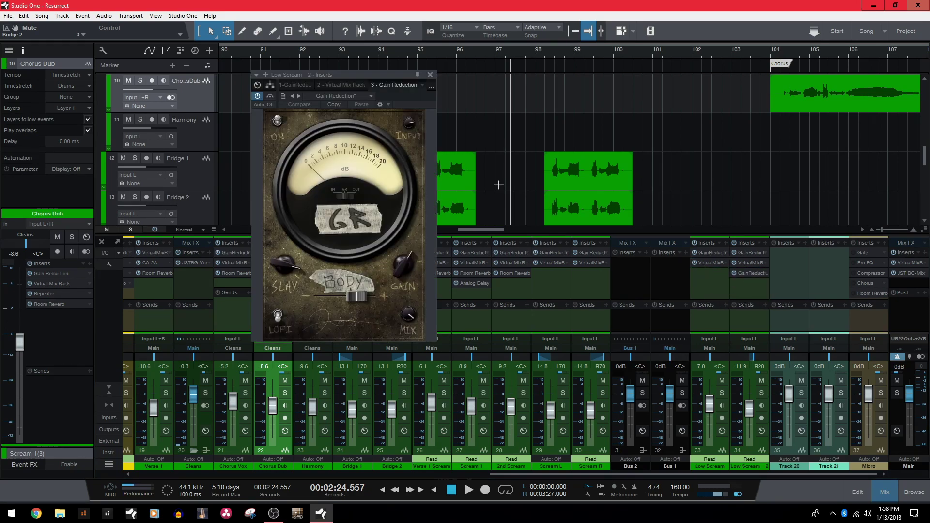
click(429, 75)
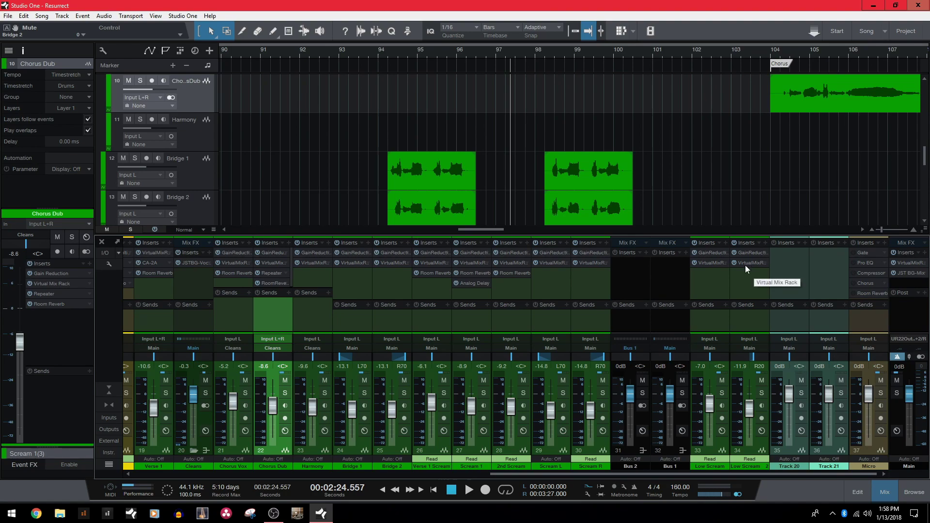
click(791, 449)
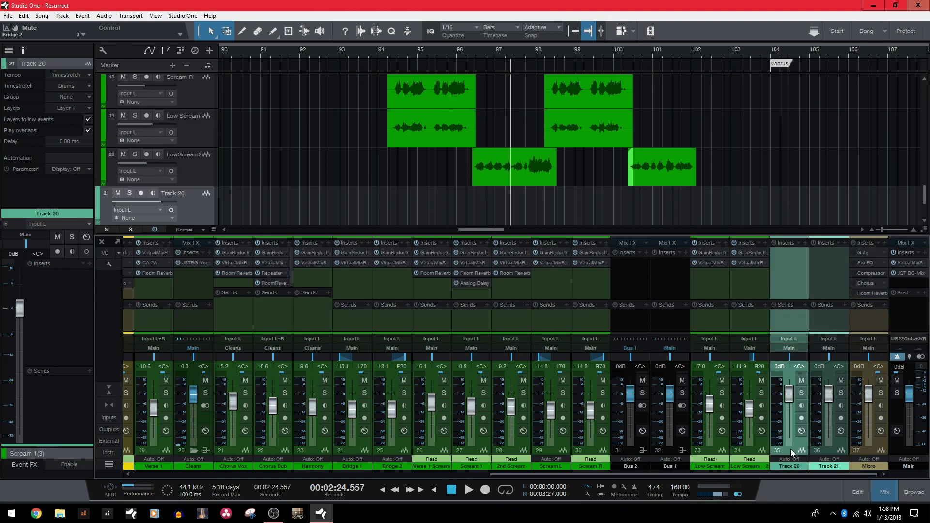
click(831, 454)
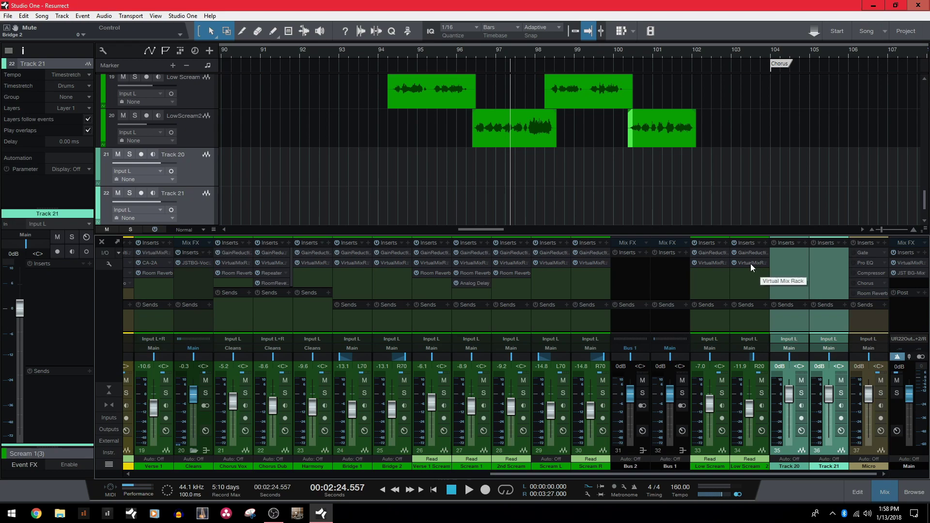
click(792, 251)
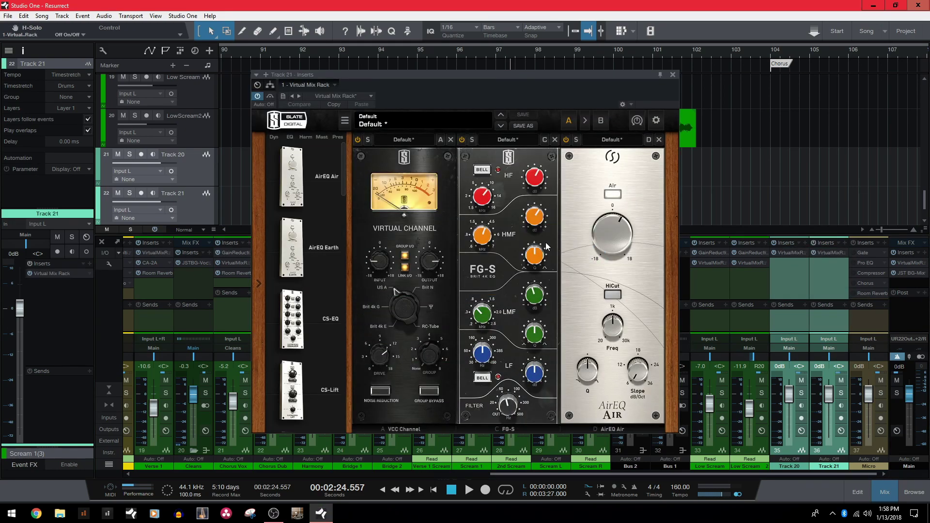
click(672, 75)
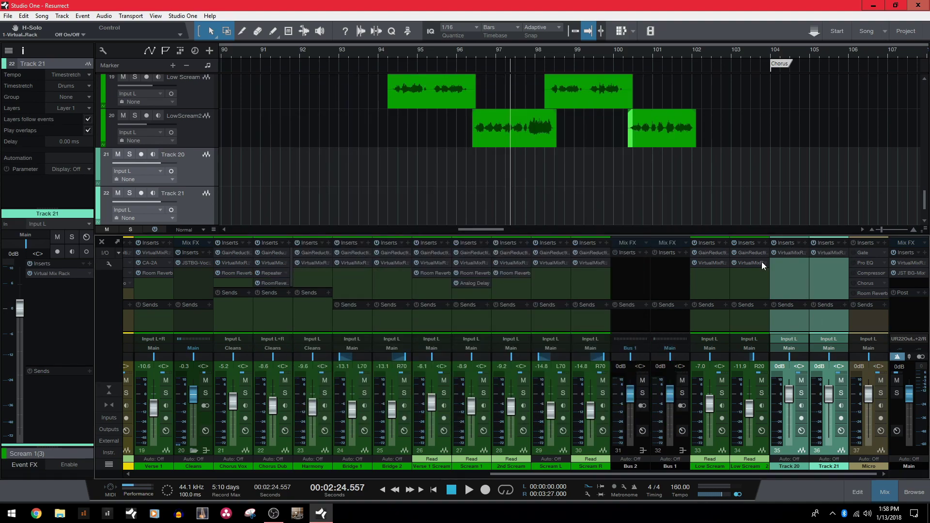
key(F3)
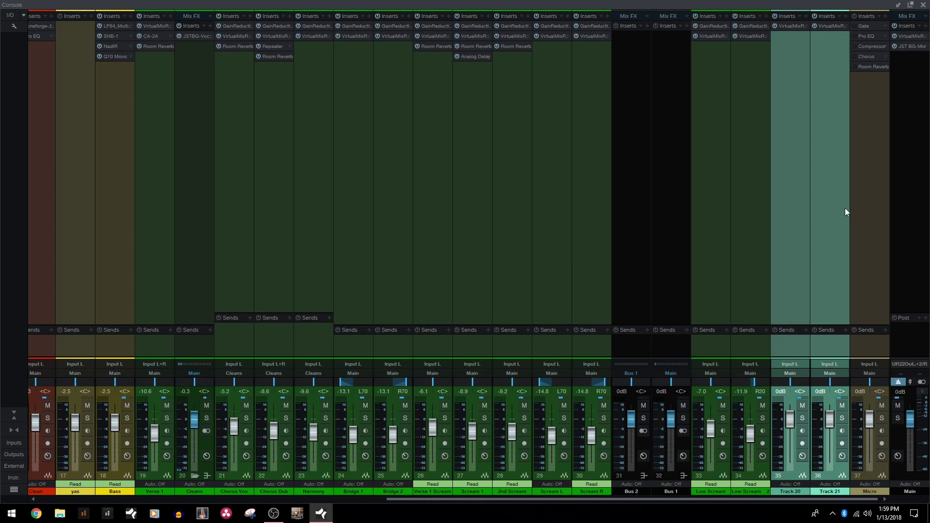
Select the Micro channel and expand its Gate, Pro EQ, Compressor and Chorus insert micro views.
click(860, 25)
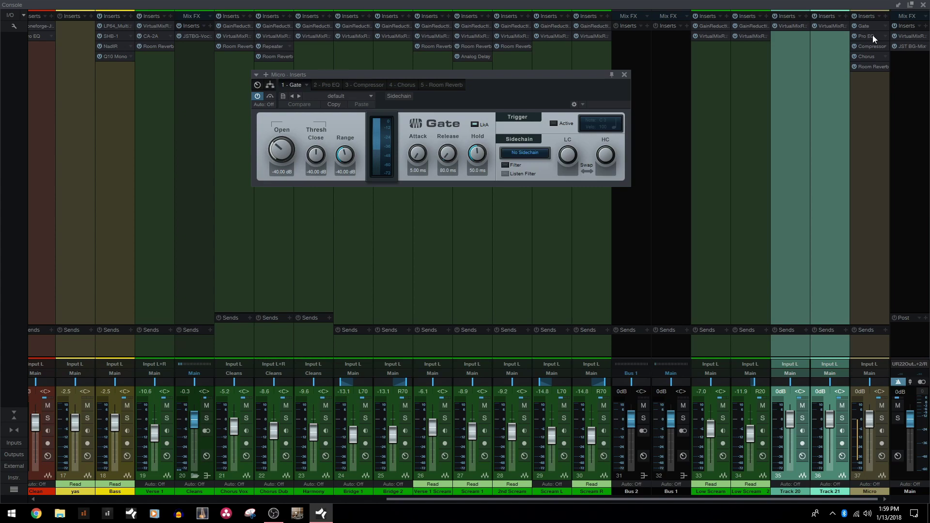
click(873, 35)
click(866, 46)
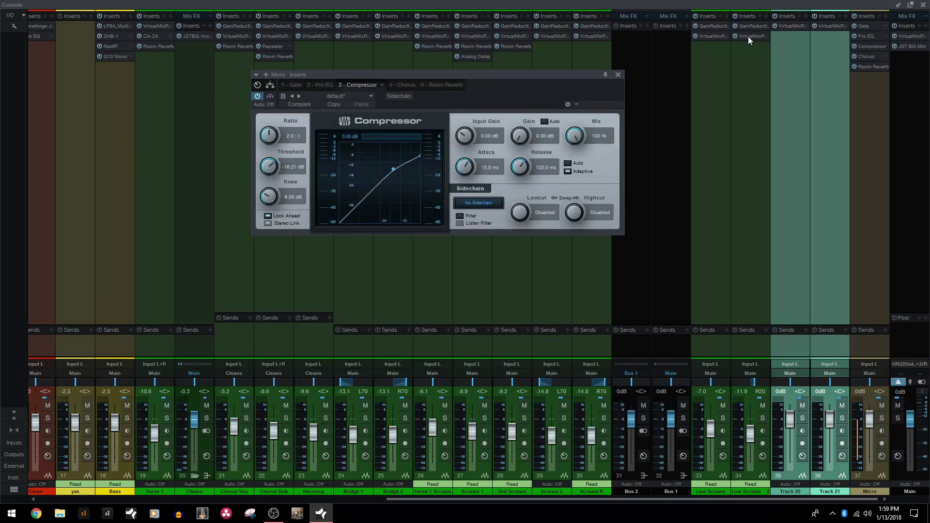
click(865, 26)
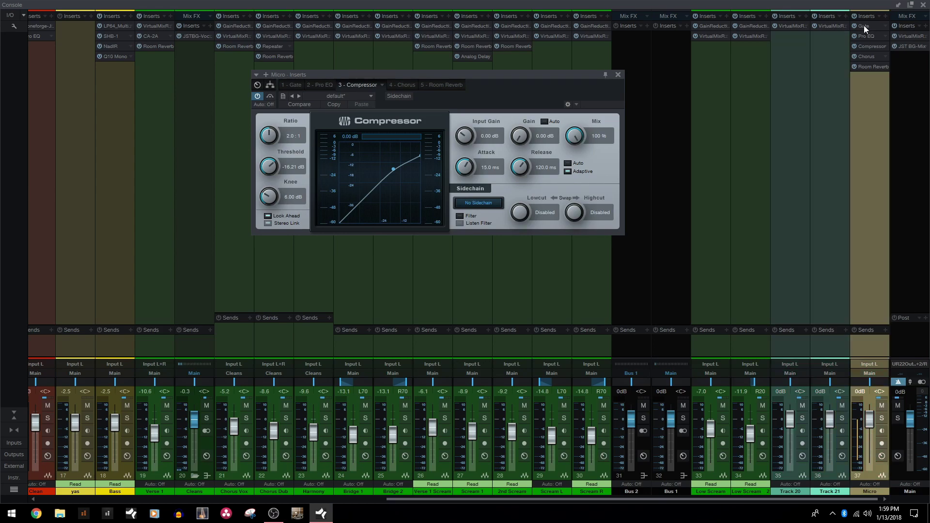
click(864, 25)
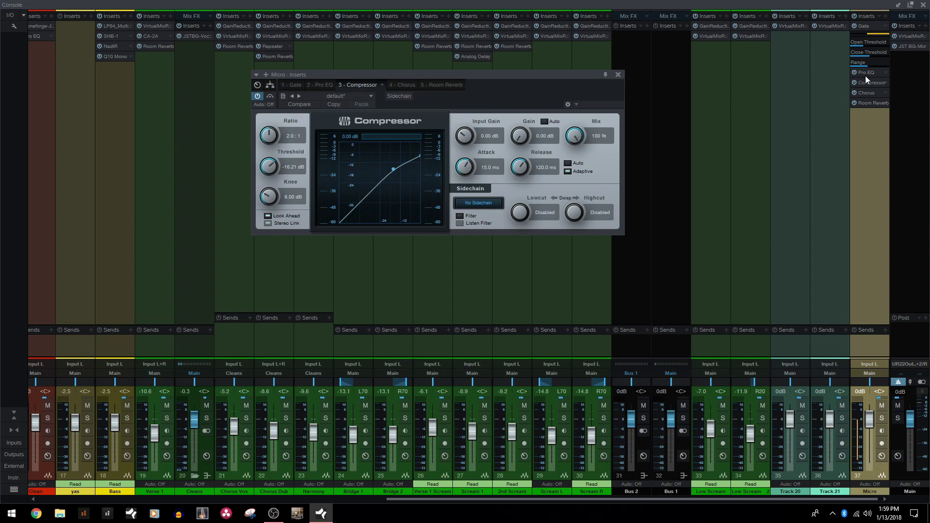
click(864, 74)
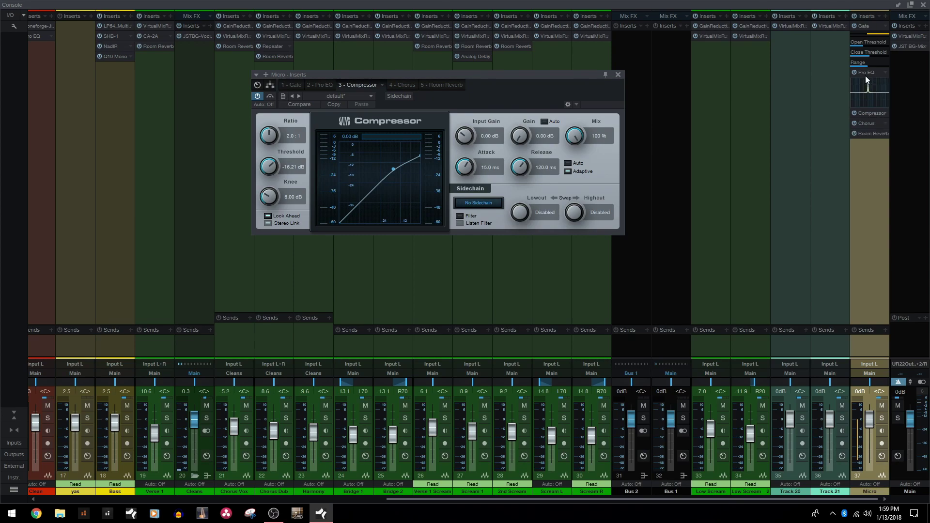
click(868, 112)
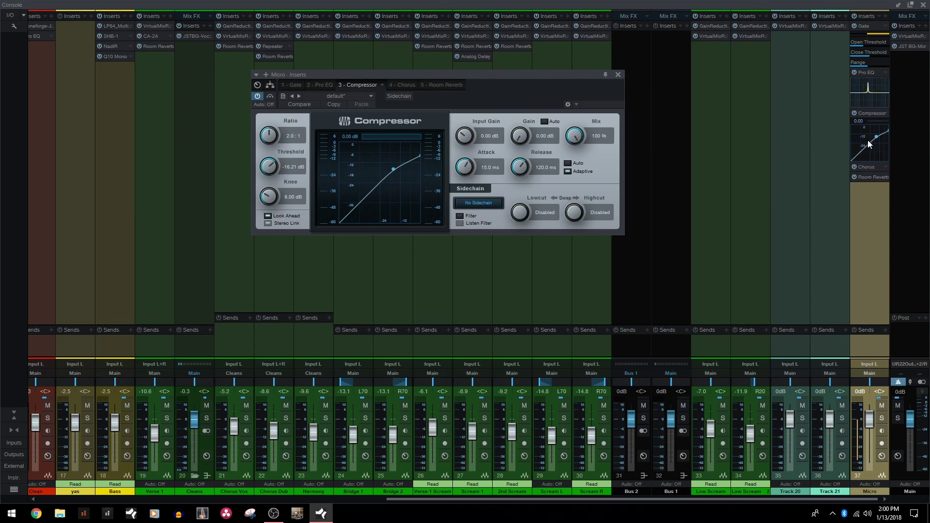
click(866, 167)
Move the Pro EQ band to 852.4 Hz, widen it, and turn its boost into a cut.
mouse_move(867, 86)
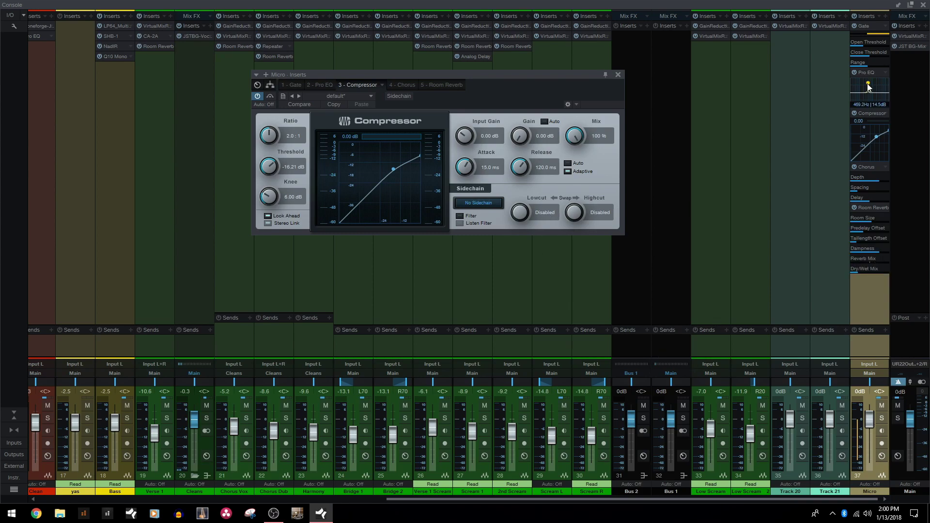
drag(867, 86, 870, 86)
scroll(871, 87, down, 2)
drag(871, 87, 871, 99)
mouse_move(881, 248)
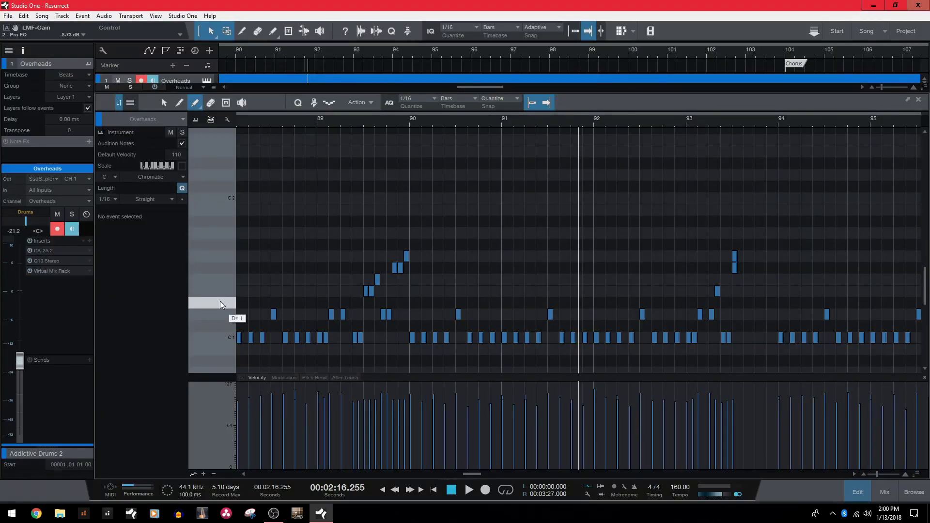
Scroll the piano roll up to the C1 notes and check a note's options menu.
scroll(580, 334, up, 3)
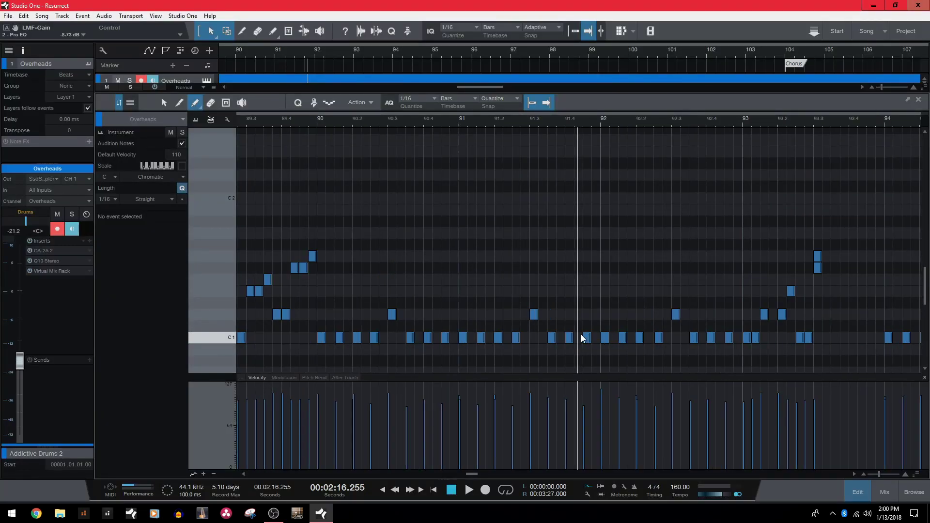
scroll(580, 334, up, 2)
scroll(580, 334, up, 3)
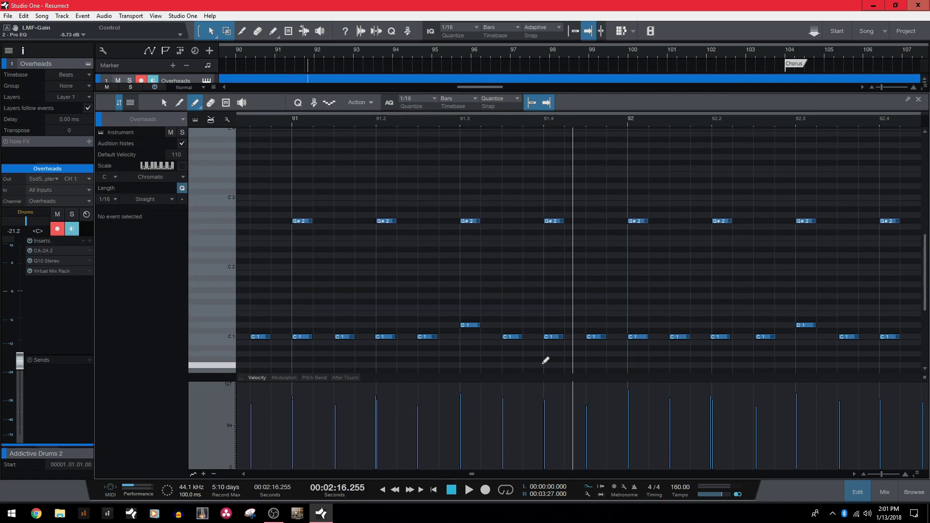
right_click(426, 339)
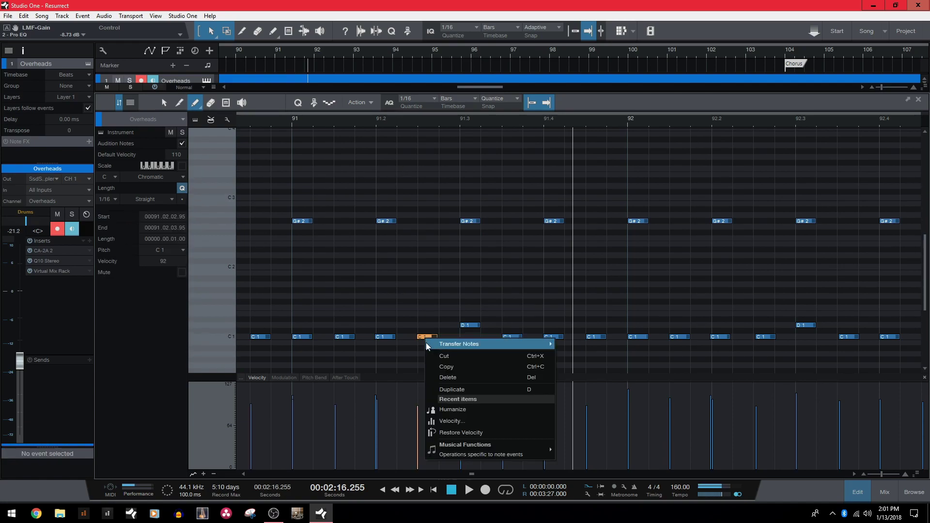
click(472, 233)
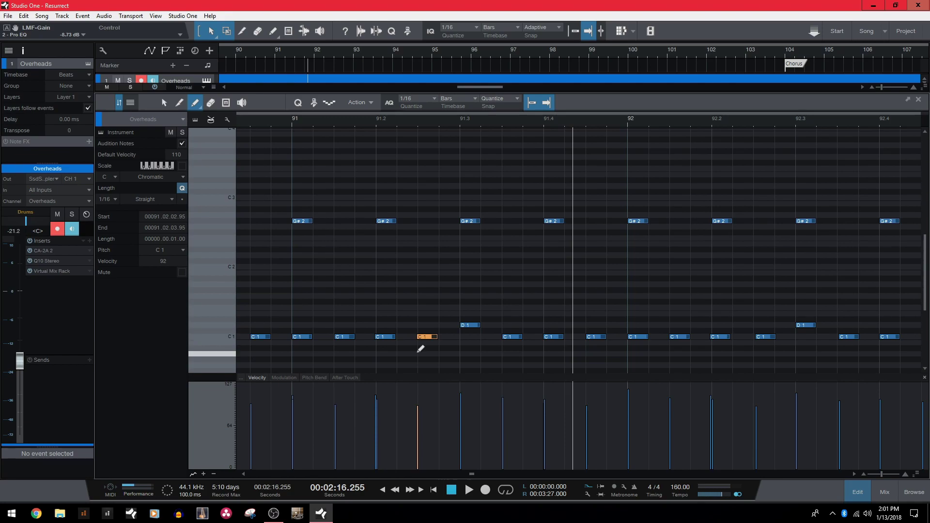
Select every C1 note using the C1 key and apply Humanize to them.
click(218, 339)
click(217, 335)
scroll(464, 327, down, 10)
scroll(463, 329, up, 10)
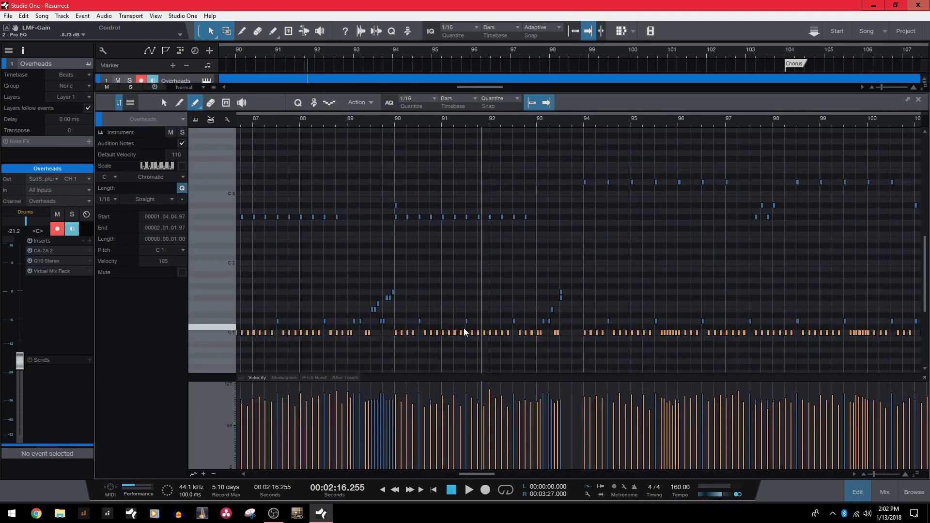
right_click(408, 331)
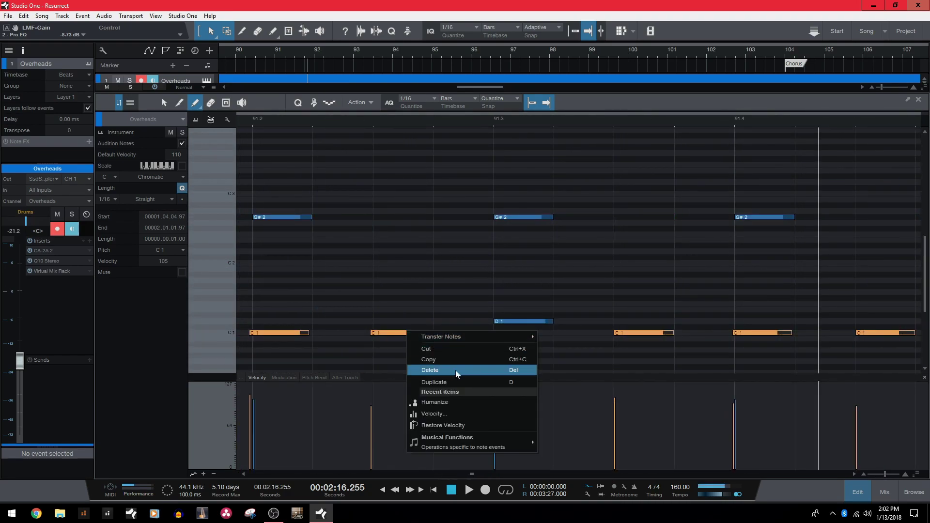
click(433, 402)
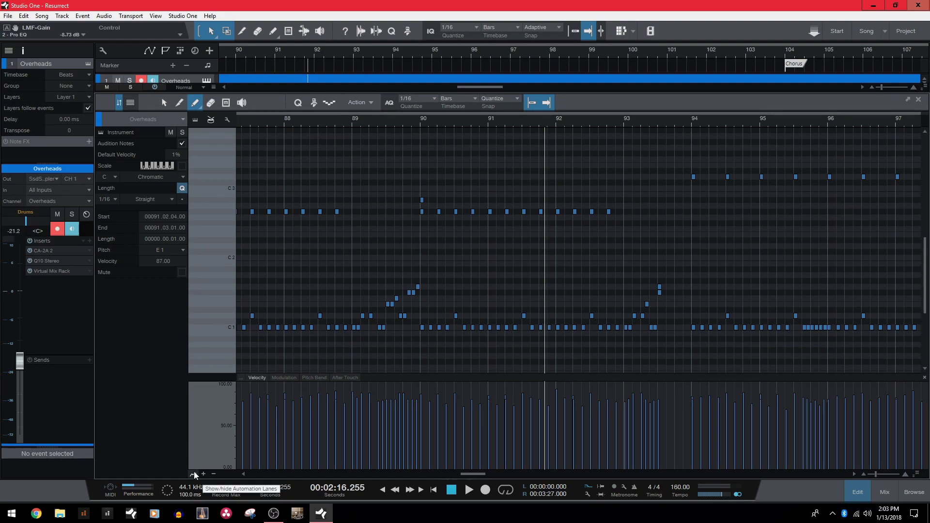
Switch the velocity lane scale from percent to MIDI values, then close the editor with F2.
right_click(215, 419)
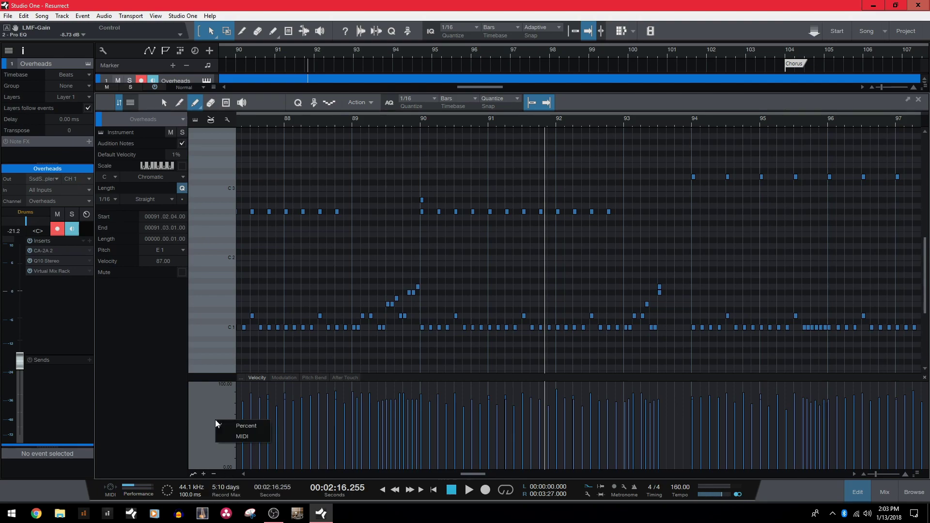
click(229, 435)
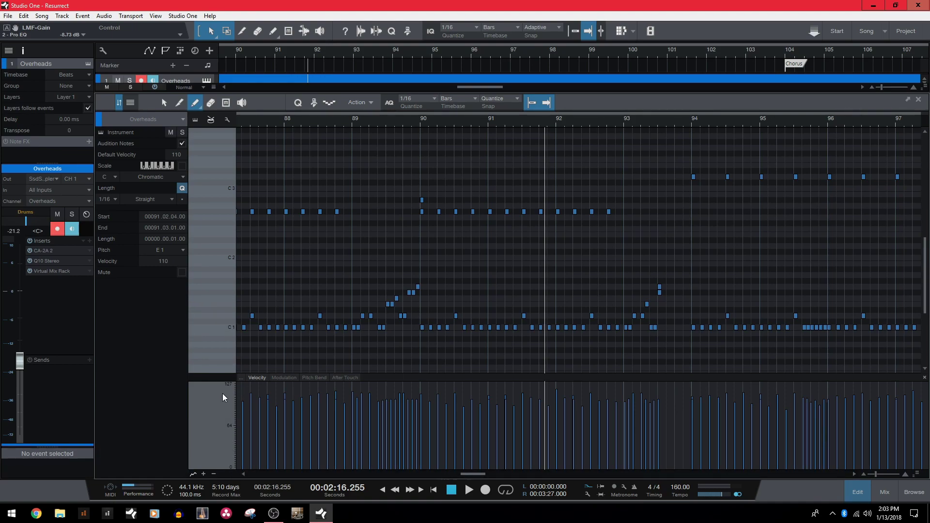
key(F2)
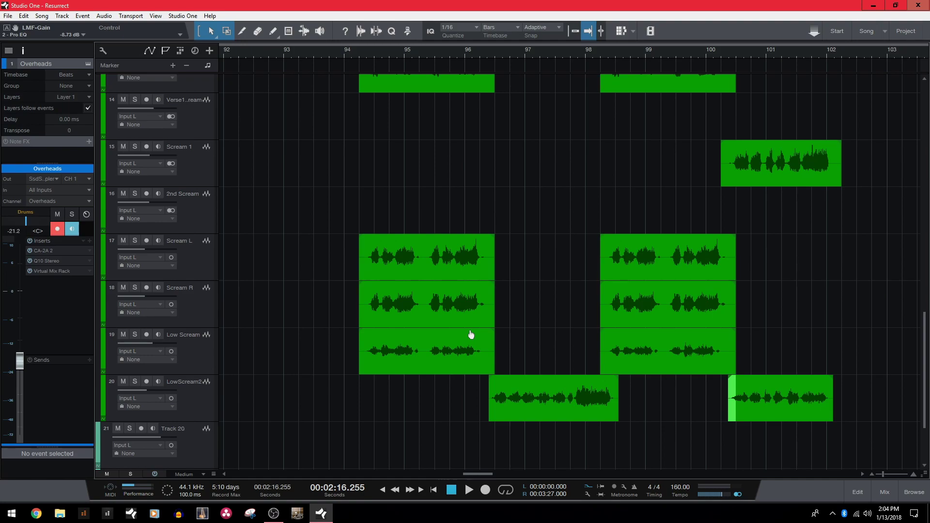
Adjust track heights and horizontal zoom with the zoom keys, ending on bars 85–113.
key(shift+w)
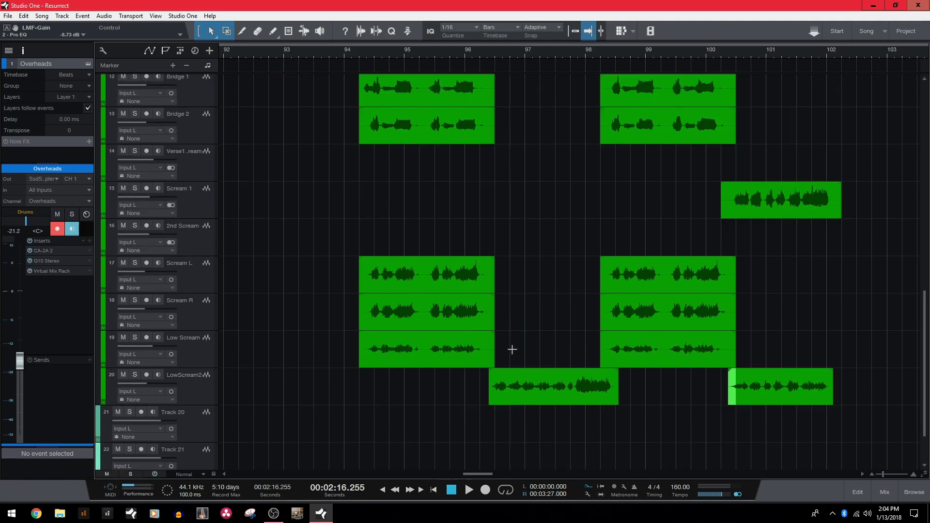
key(shift+e)
key(shift+e)
key(shift+w)
key(shift+w)
key(shift+e)
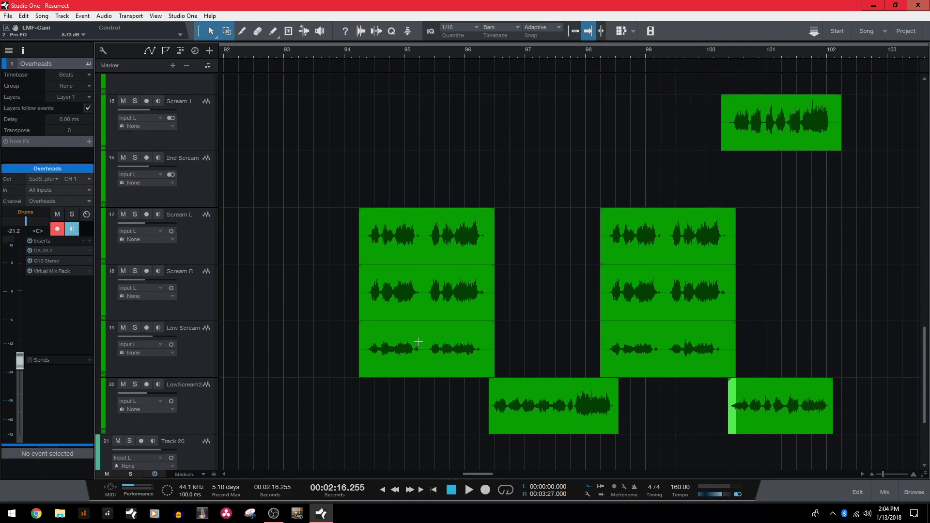
key(e)
key(e)
key(e)
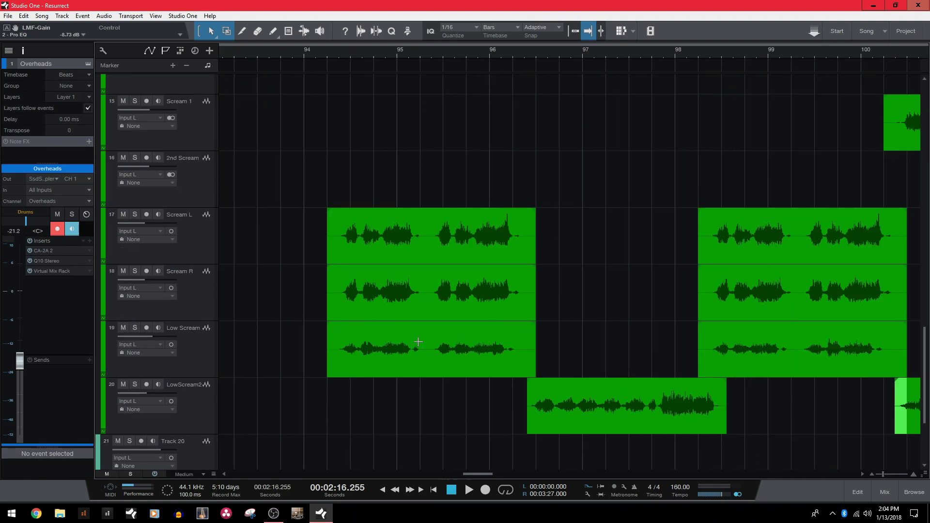
key(w)
key(z)
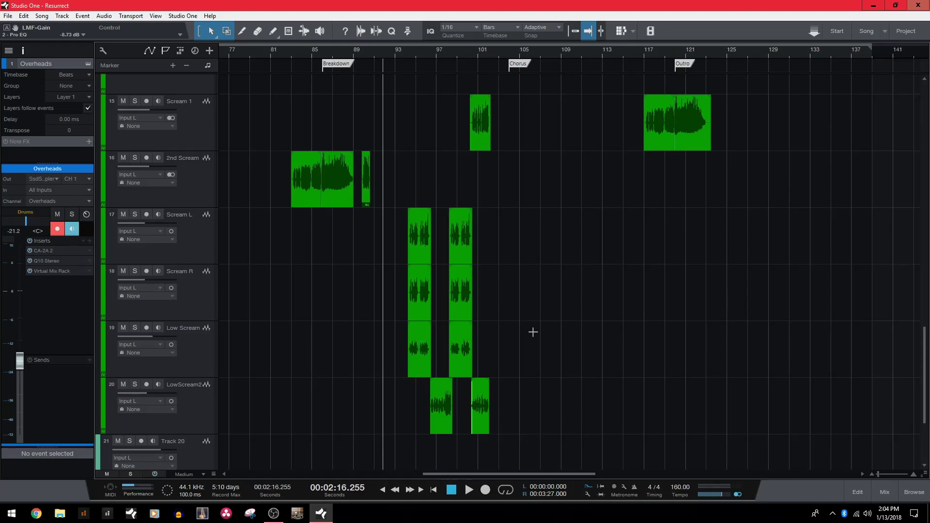
key(e)
key(e)
key(e)
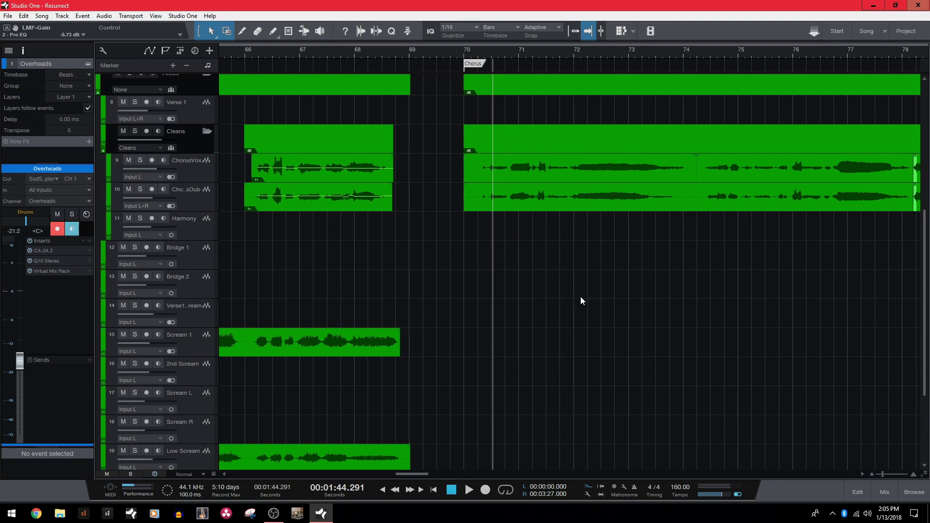
Scroll across the arrangement and scroll-zoom out to Tiny track height over bars 45–109.
scroll(569, 314, left, 6)
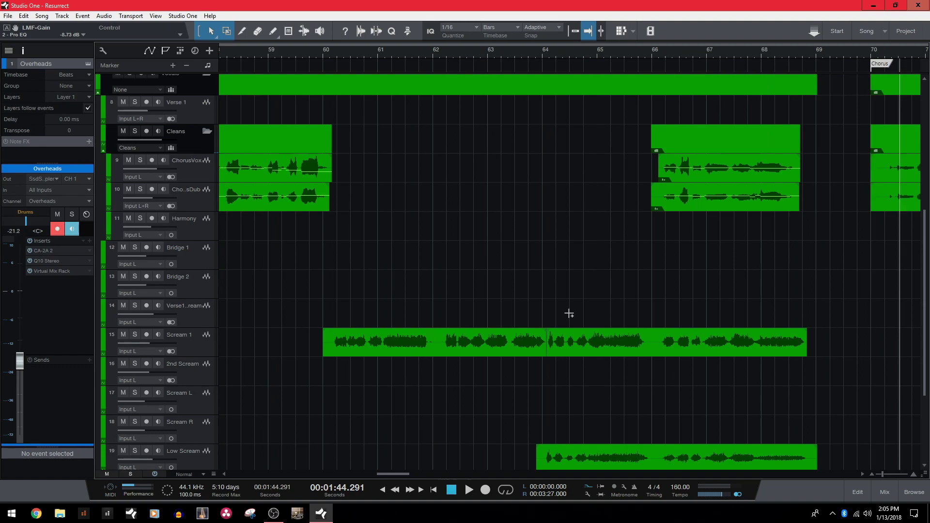
scroll(569, 314, left, 4)
scroll(569, 314, right, 6)
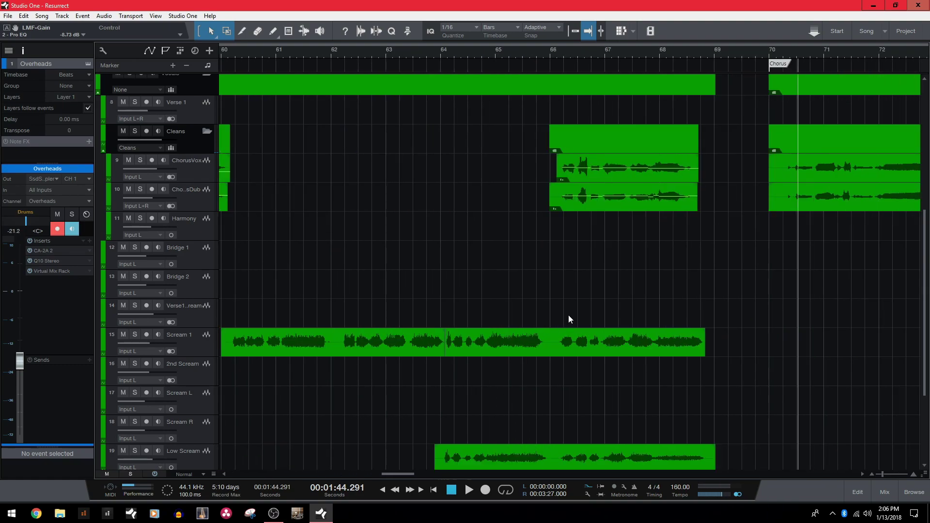
scroll(568, 315, right, 8)
scroll(568, 315, left, 3)
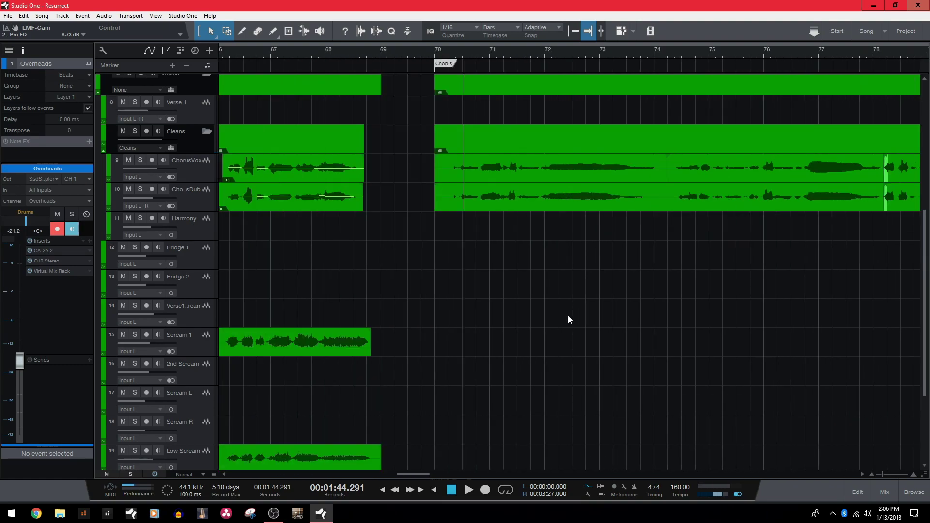
scroll(541, 300, right, 3)
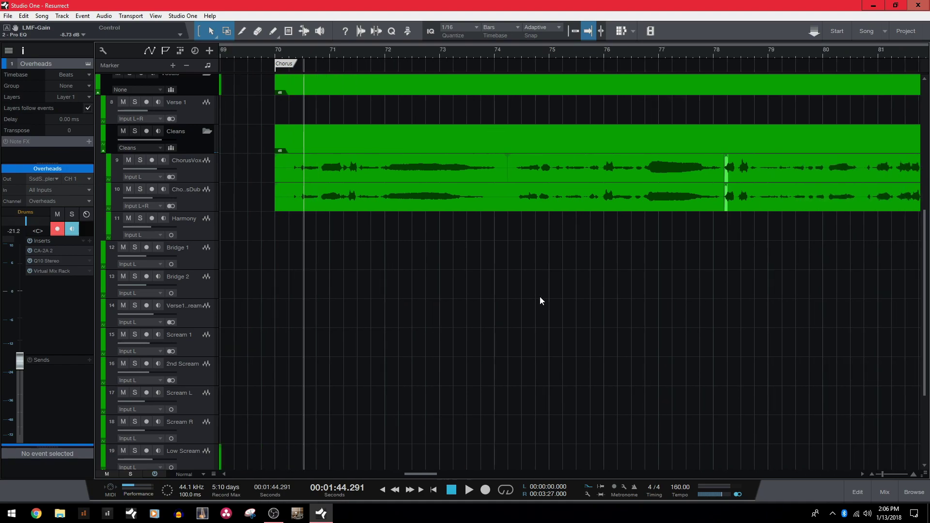
scroll(540, 297, down, 5)
scroll(540, 296, down, 3)
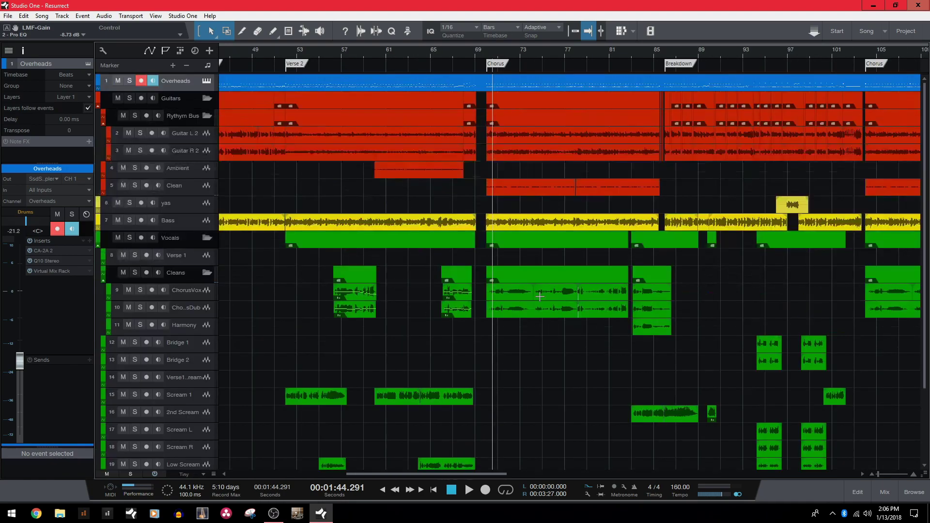
scroll(539, 296, down, 5)
scroll(539, 301, up, 5)
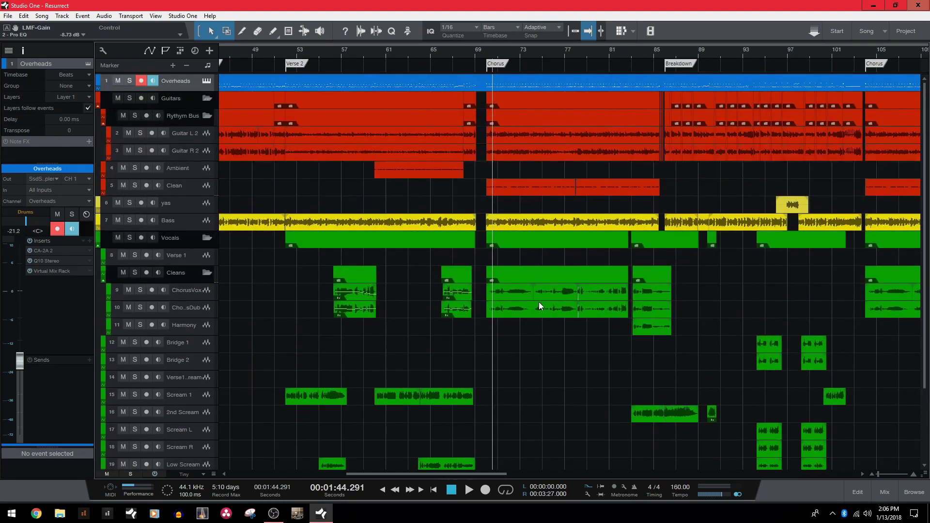